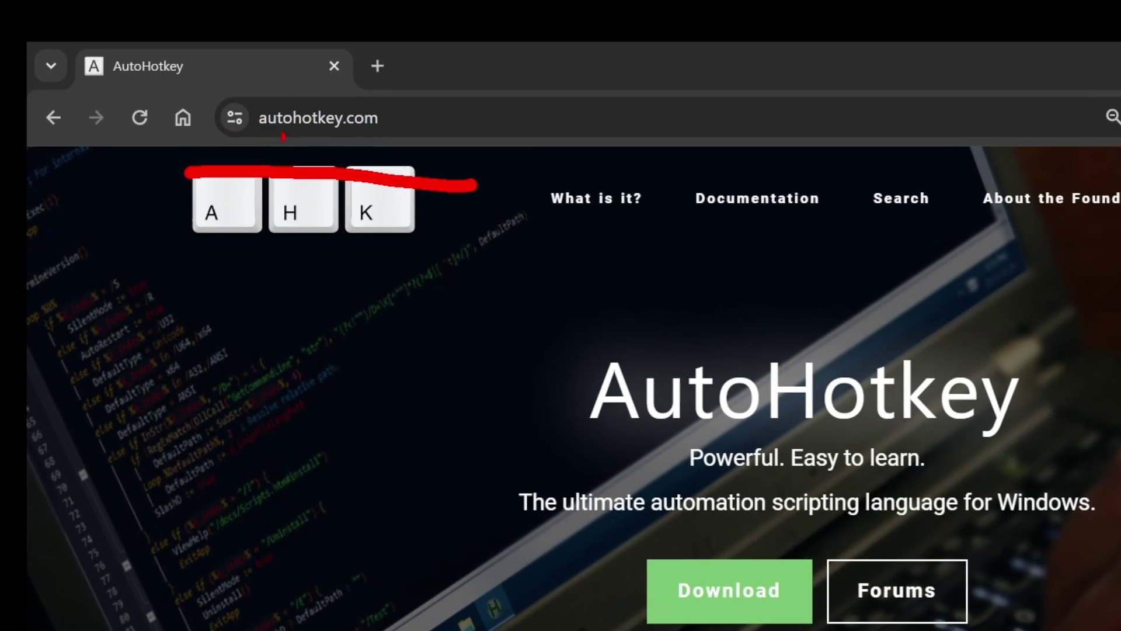
{"action": "key", "text": "Escape"}
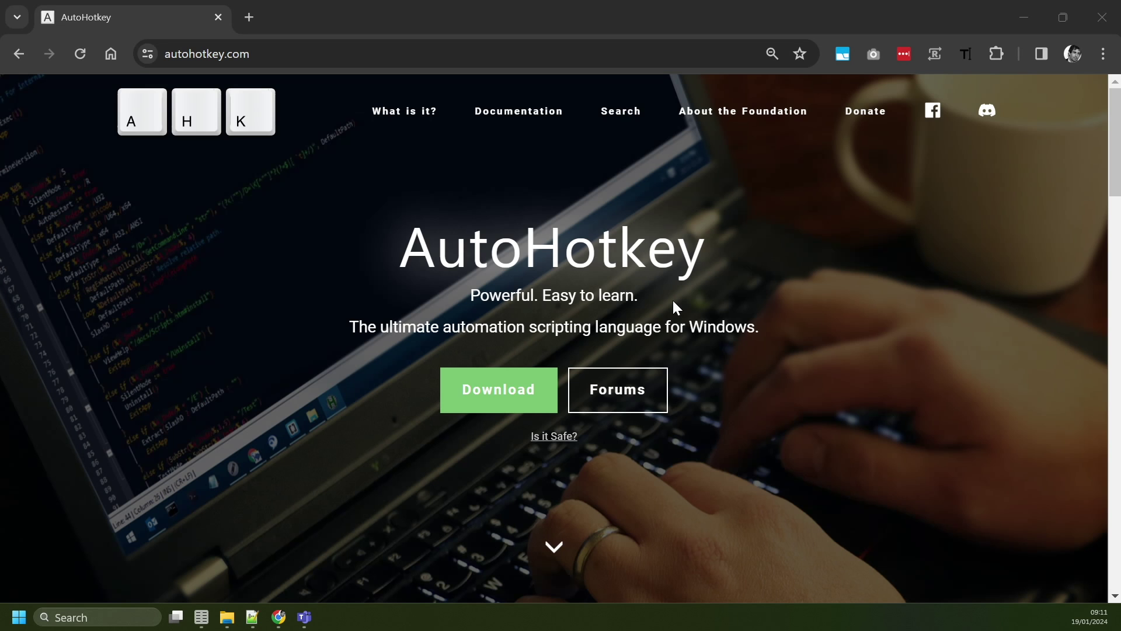
{"action": "scroll", "coordinate": [673, 302], "scroll_direction": "down", "scroll_amount": 4}
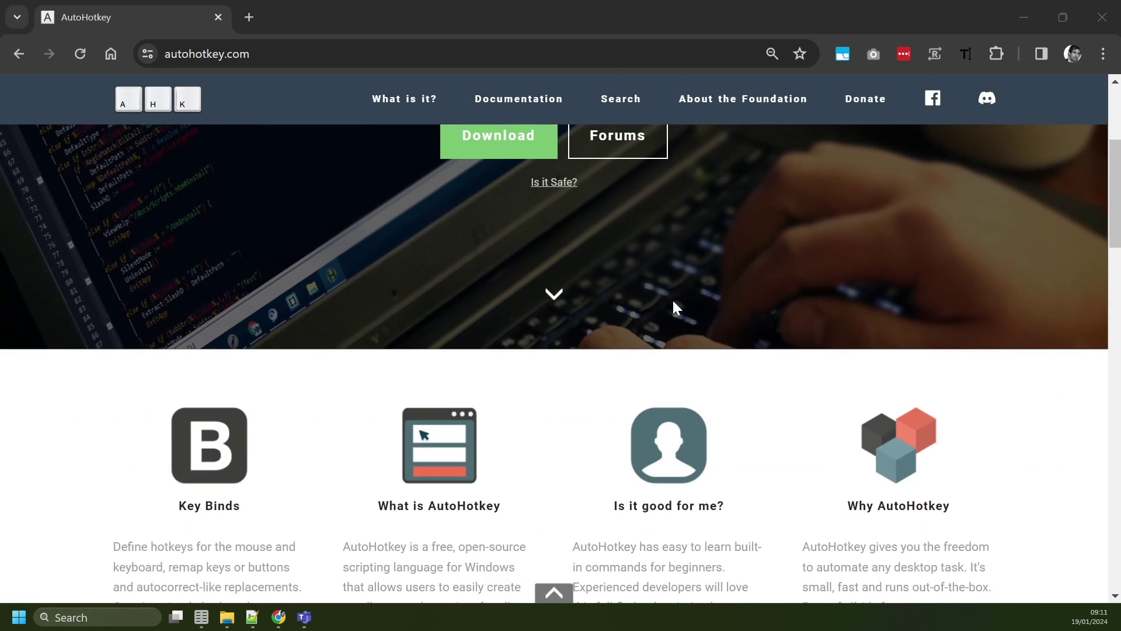
{"action": "scroll", "coordinate": [673, 300], "scroll_direction": "down", "scroll_amount": 8}
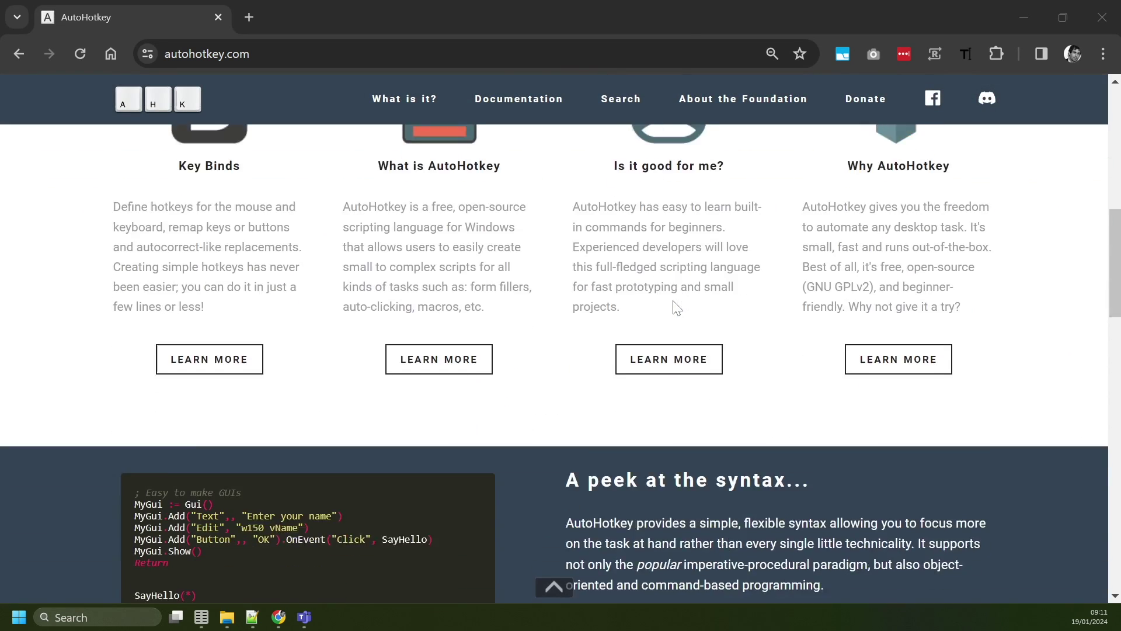
{"action": "scroll", "coordinate": [673, 300], "scroll_direction": "down", "scroll_amount": 3}
{"action": "scroll", "coordinate": [673, 300], "scroll_direction": "down", "scroll_amount": 3}
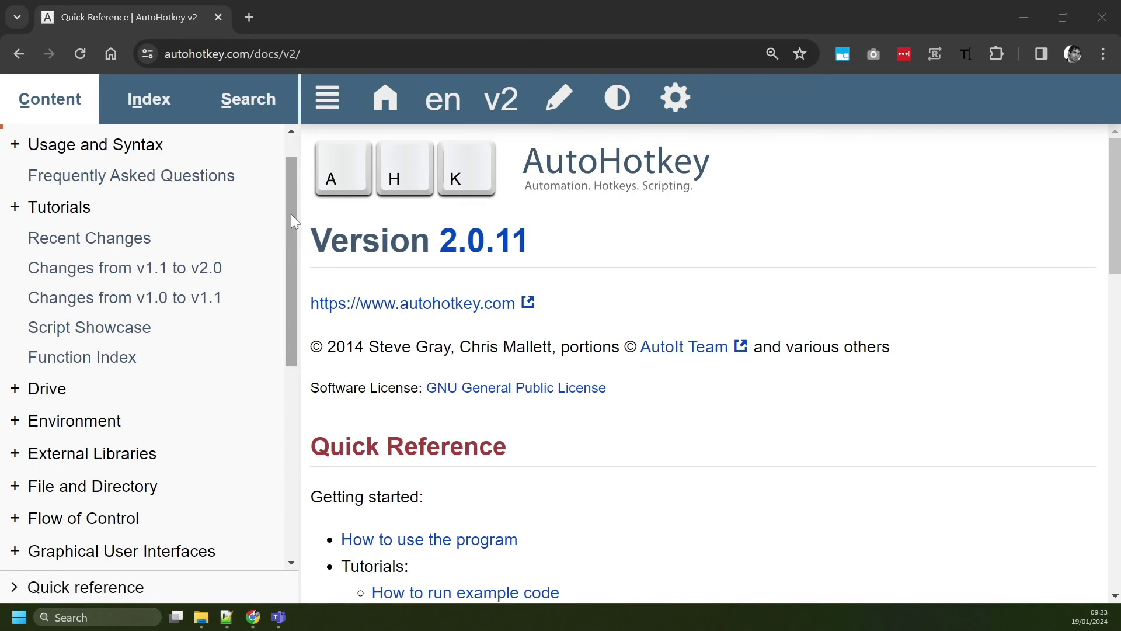
{"action": "left_click_drag", "start_coordinate": [291, 214], "coordinate": [275, 416]}
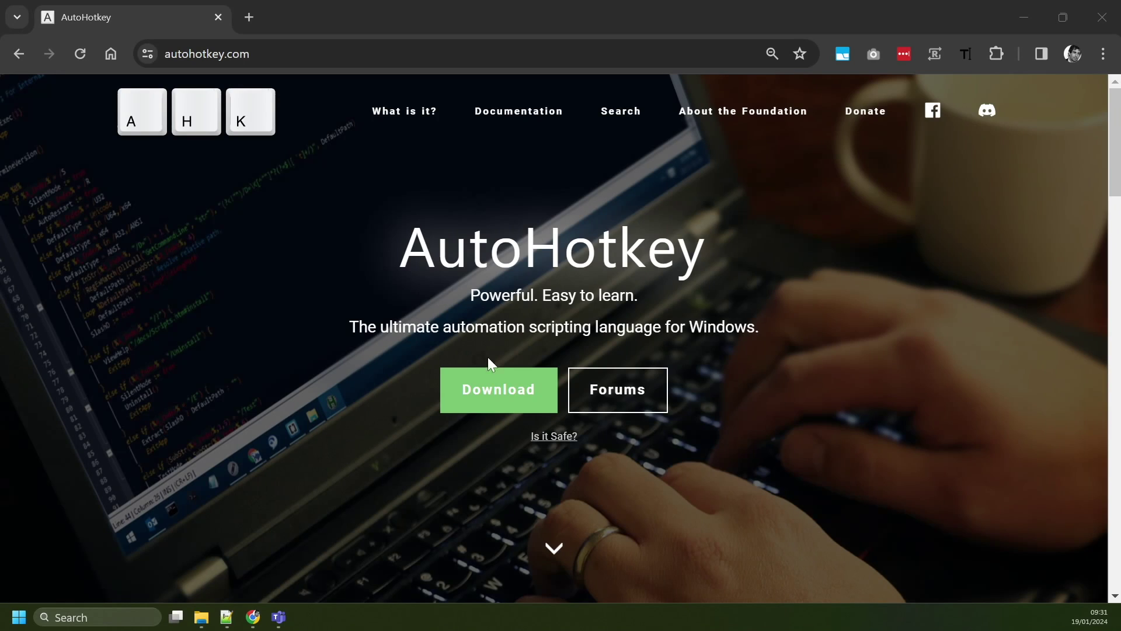
Step: Show the AutoHotkey v2.0 and v1.1 download buttons, then leave the site for the desktop
{"action": "left_click", "coordinate": [513, 401]}
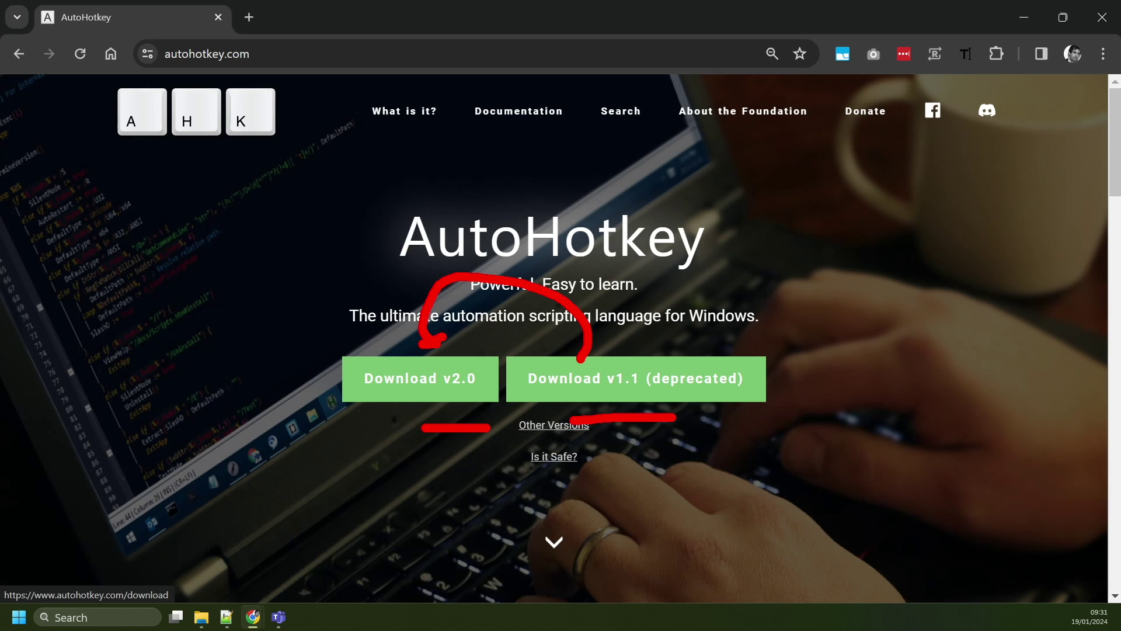
{"action": "key", "text": "Escape"}
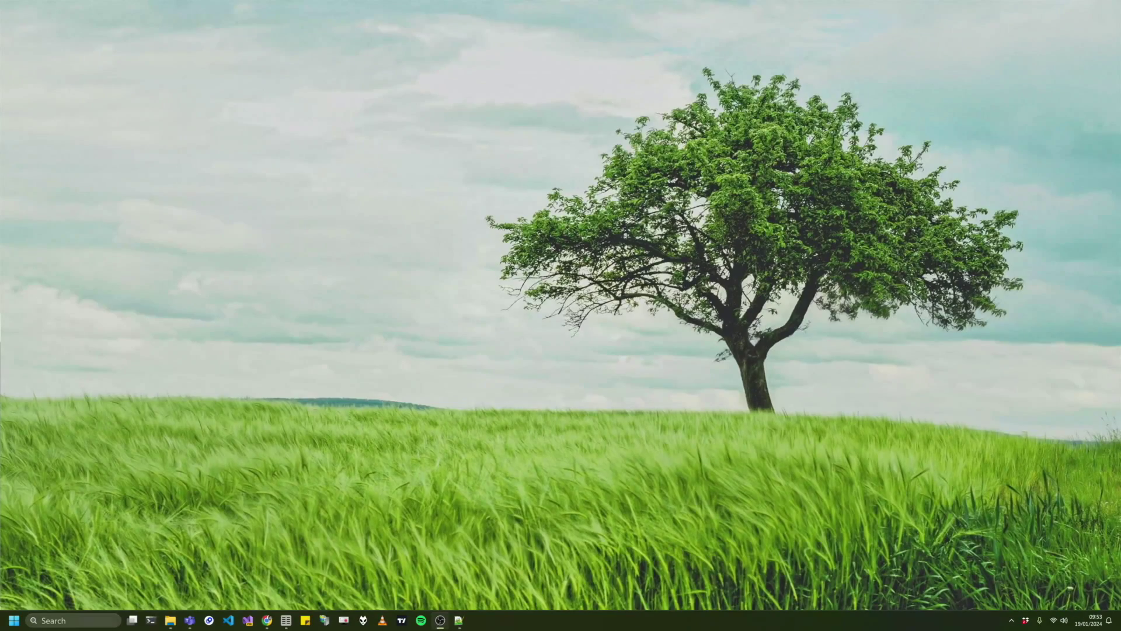
Step: Launch AutoHotkey Dash from Windows search
{"action": "key", "text": "super+s"}
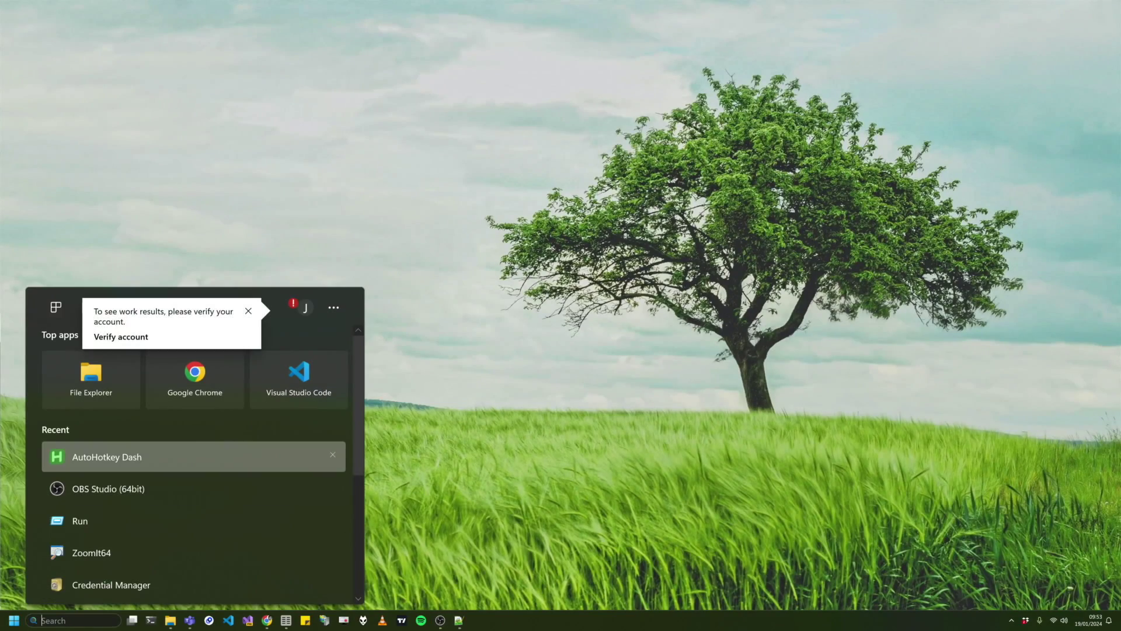
{"action": "key", "text": "Return"}
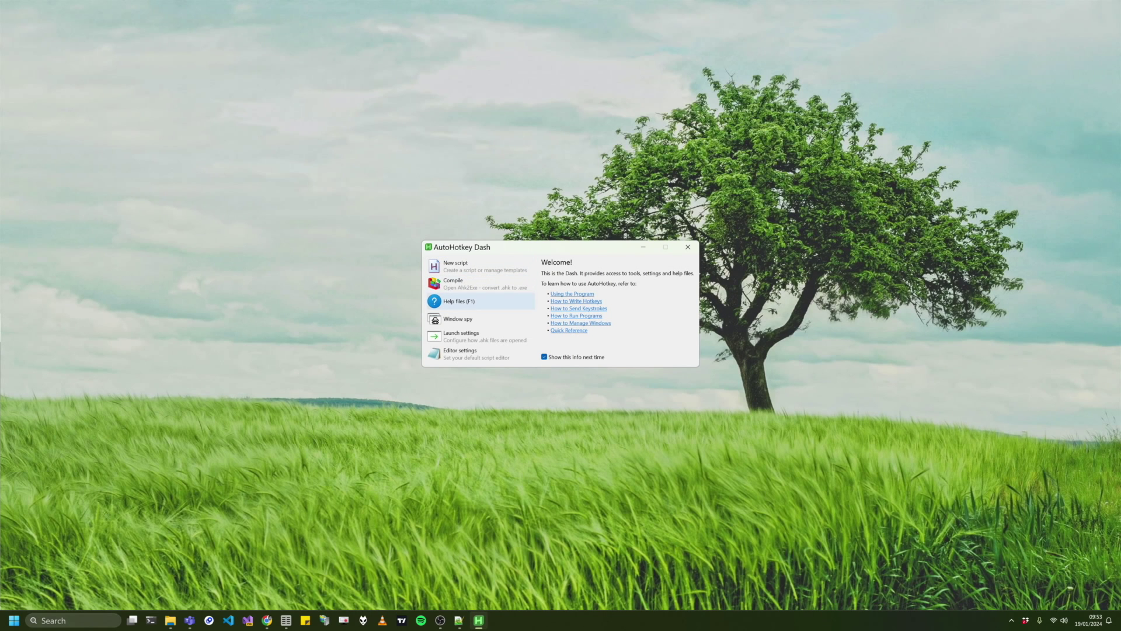
{"action": "left_click_drag", "start_coordinate": [416, 216], "coordinate": [395, 412]}
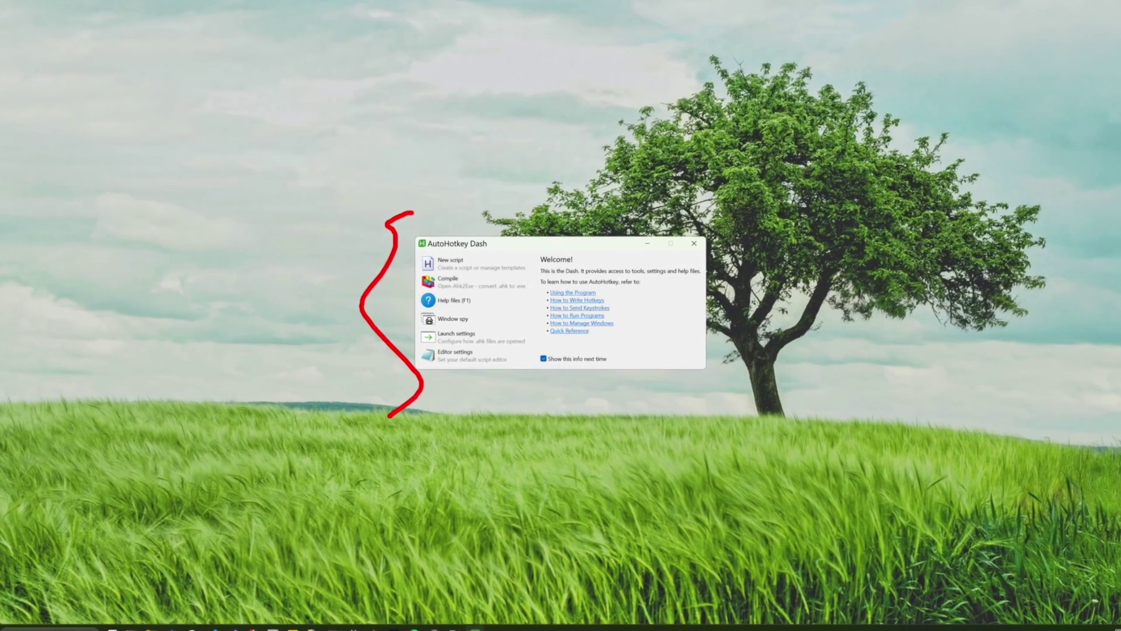
{"action": "mouse_move", "coordinate": [746, 188]}
{"action": "left_mouse_down"}
{"action": "mouse_move", "coordinate": [797, 230]}
{"action": "mouse_move", "coordinate": [785, 473]}
{"action": "left_mouse_up"}
{"action": "left_click_drag", "start_coordinate": [83, 355], "coordinate": [394, 250]}
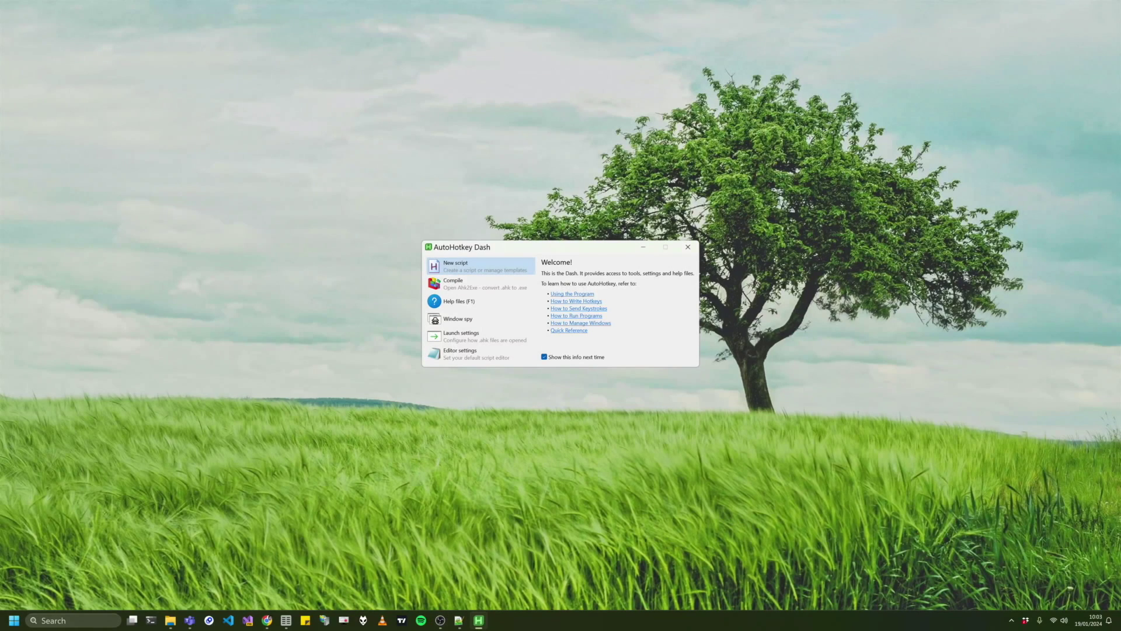
Step: Create a new script from the Minimal for v2 template
{"action": "left_click", "coordinate": [455, 266]}
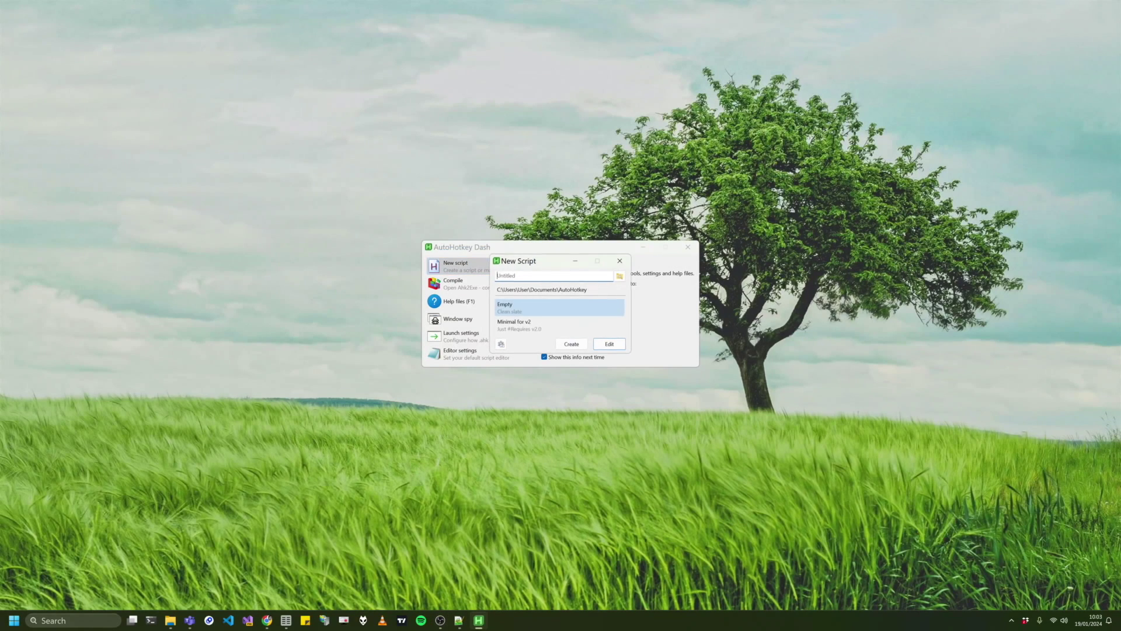
{"action": "left_click", "coordinate": [514, 324]}
{"action": "key", "text": "Return"}
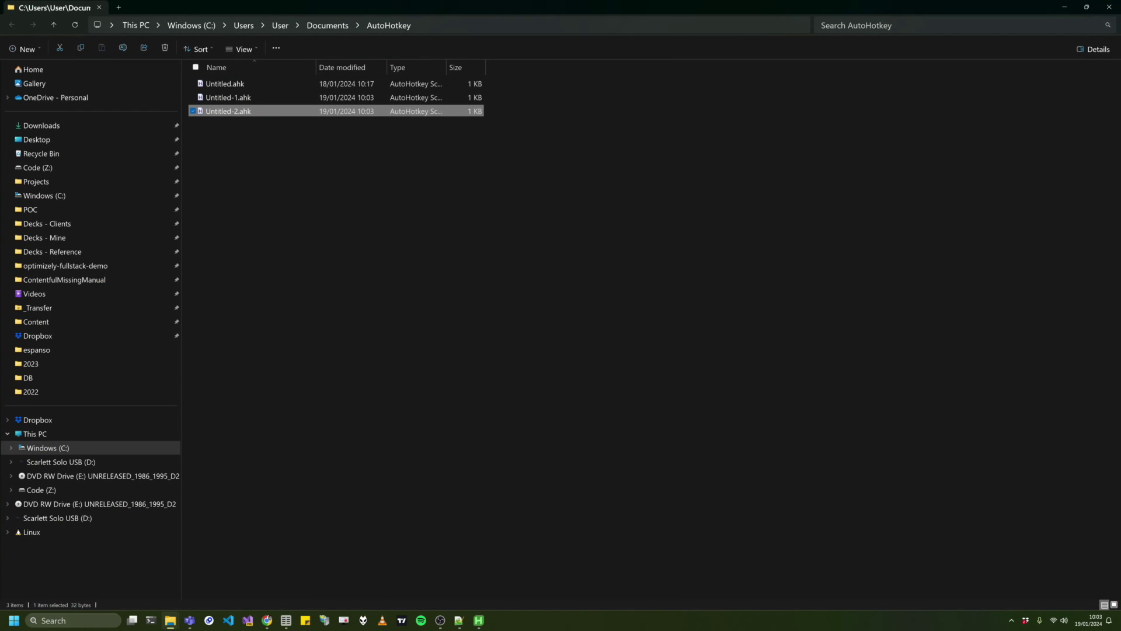
Step: Create a shortcut to the Untitled-2.ahk script
{"action": "right_click", "coordinate": [232, 111]}
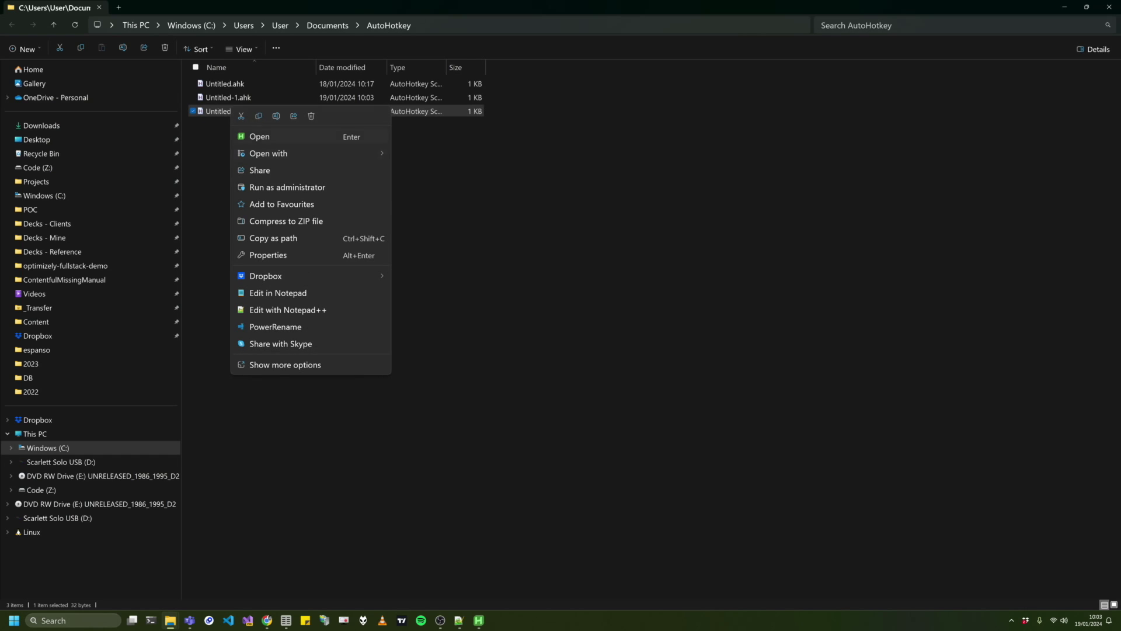
{"action": "left_click", "coordinate": [285, 364]}
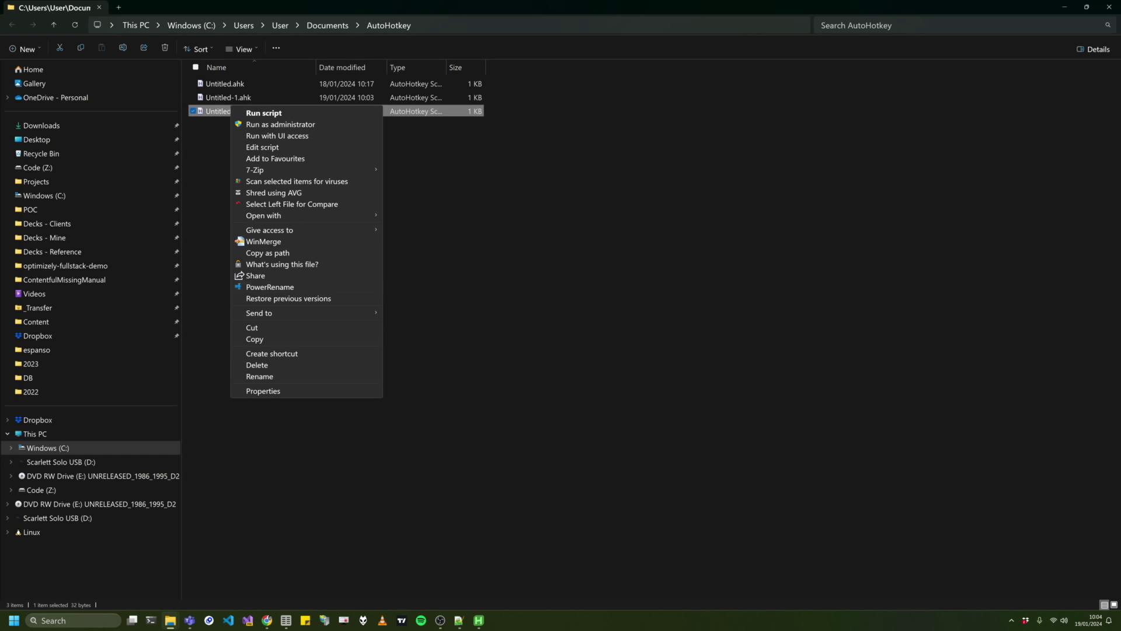
{"action": "left_click", "coordinate": [272, 353]}
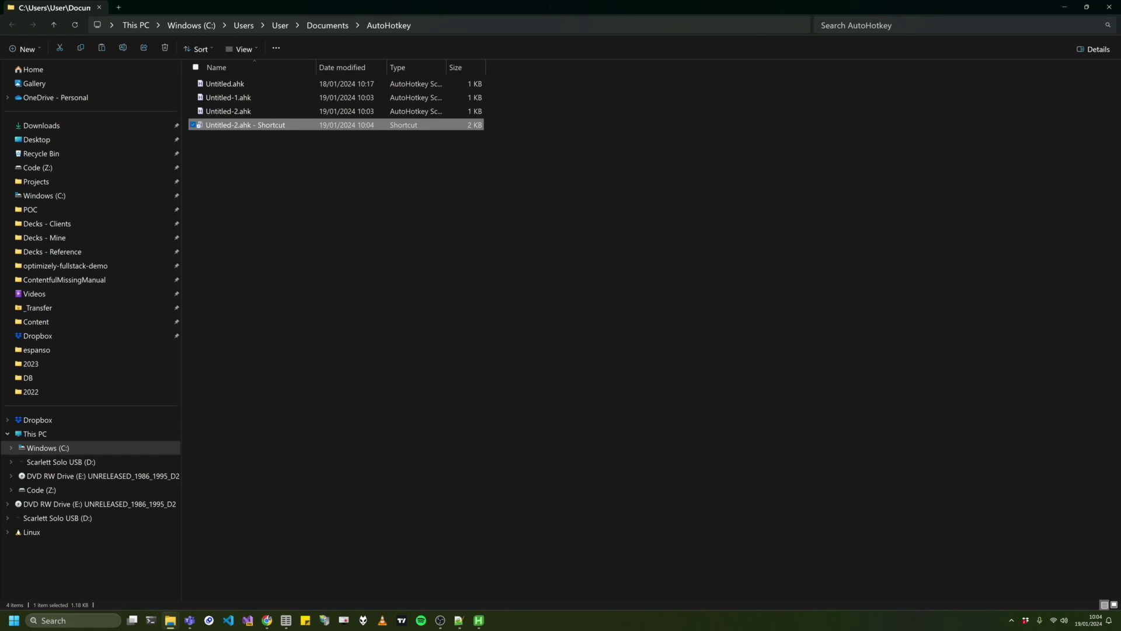
Step: Paste the Untitled-2.ahk shortcut into the Windows Startup folder via shell:Startup
{"action": "key", "text": "super"}
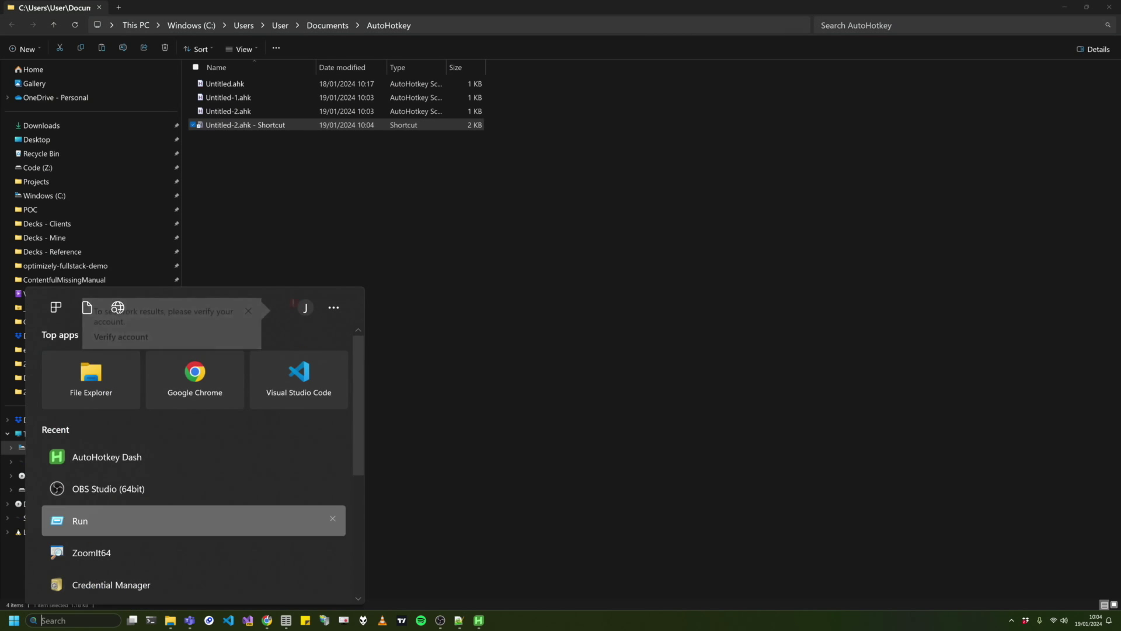
{"action": "key", "text": "Return"}
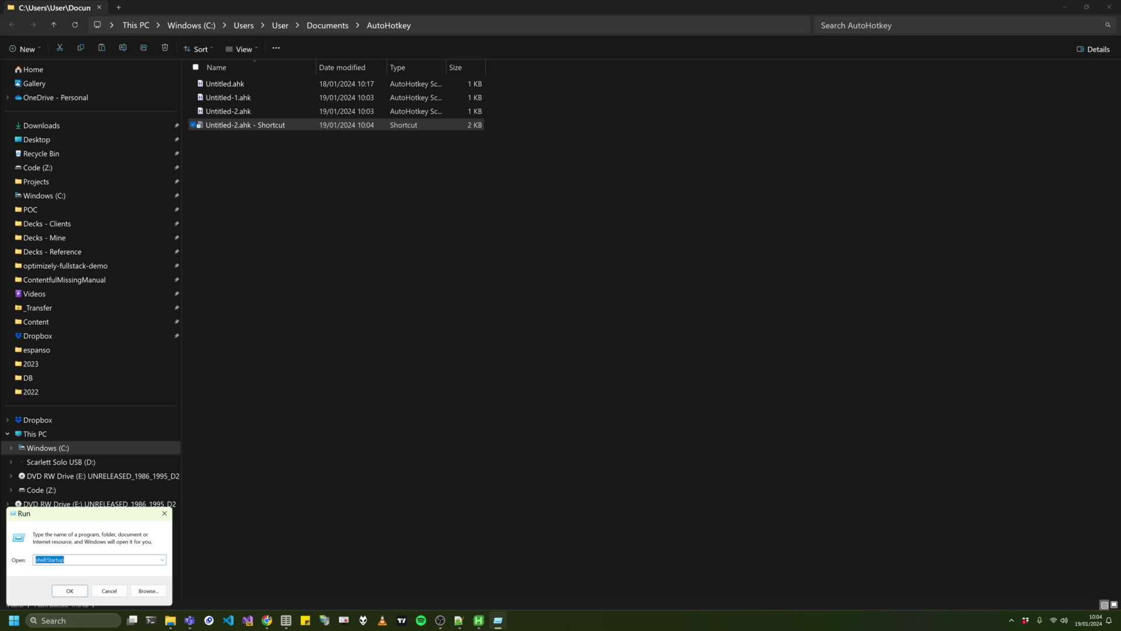
{"action": "key", "text": "Return"}
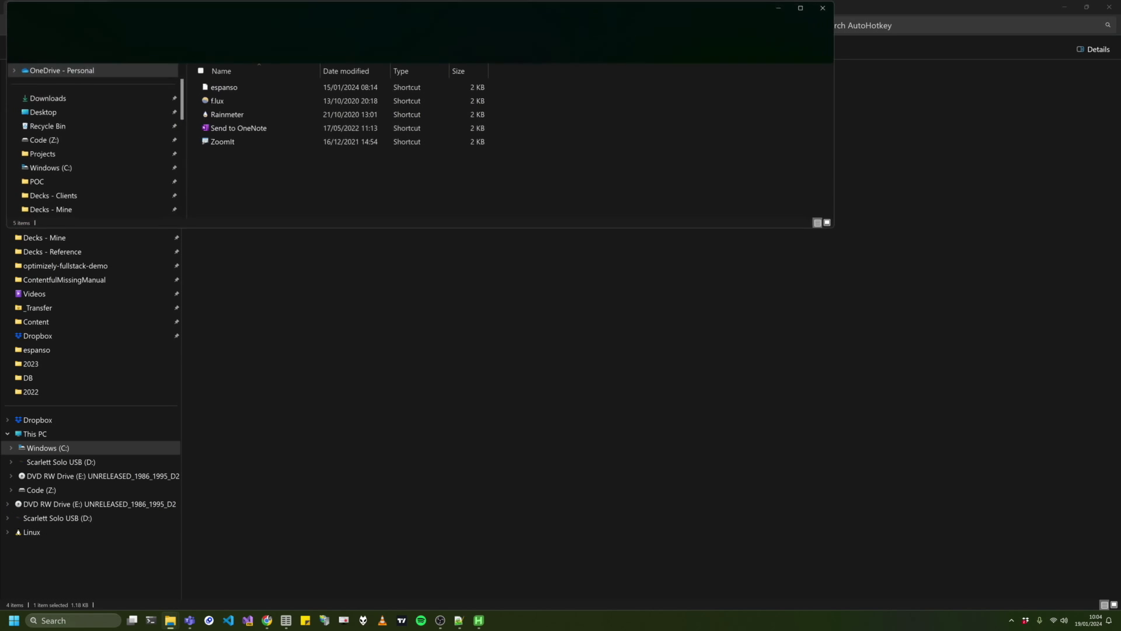
{"action": "key", "text": "ctrl+v"}
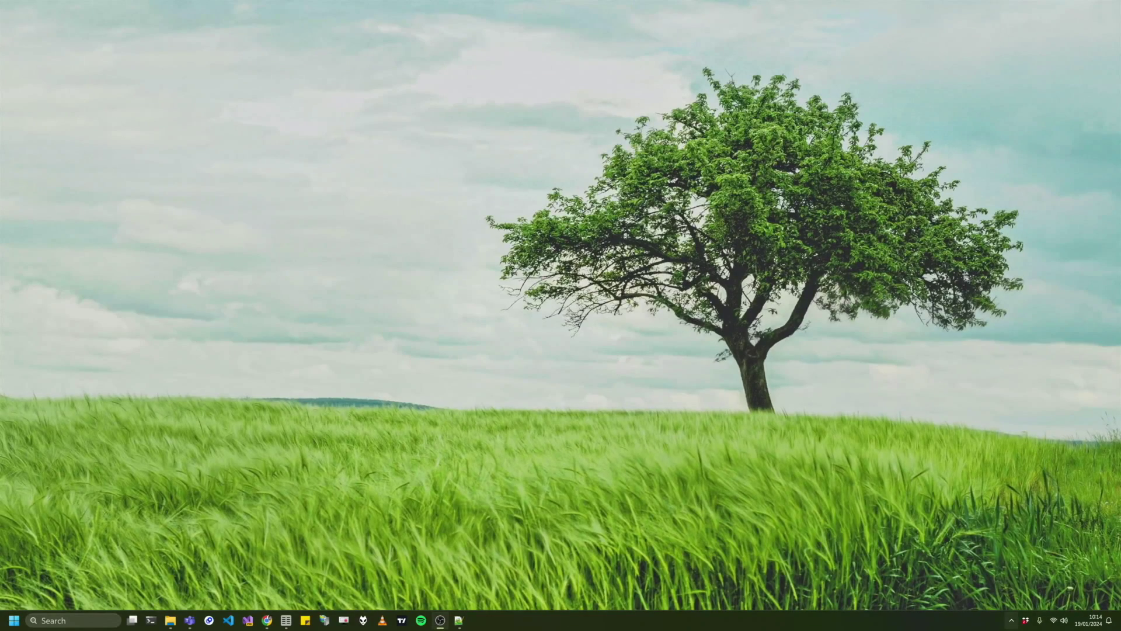
Step: Show the hidden tray icons and view the green H AutoHotkey icon's menu with Edit Script
{"action": "left_click", "coordinate": [1011, 621]}
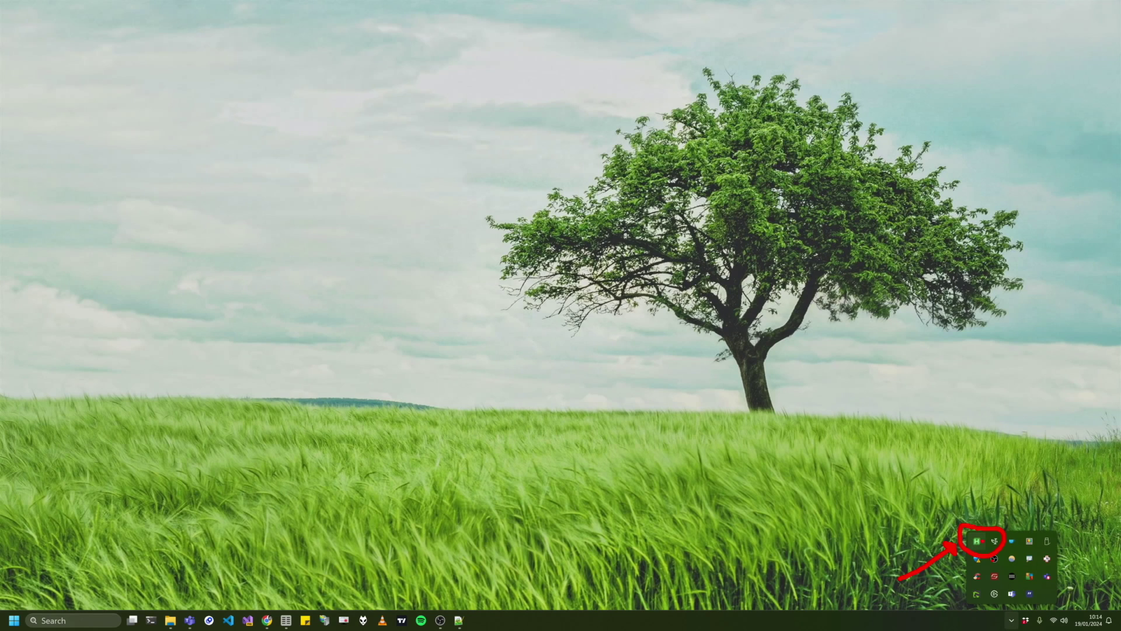
{"action": "key", "text": "Escape"}
{"action": "left_click", "coordinate": [1012, 620]}
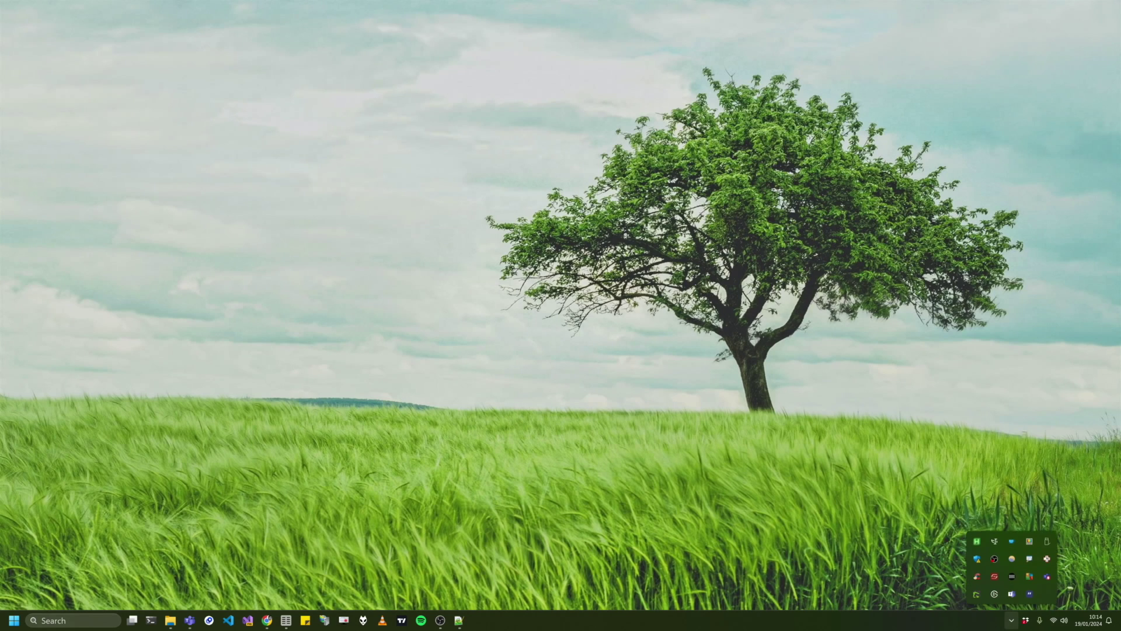
{"action": "right_click", "coordinate": [977, 541]}
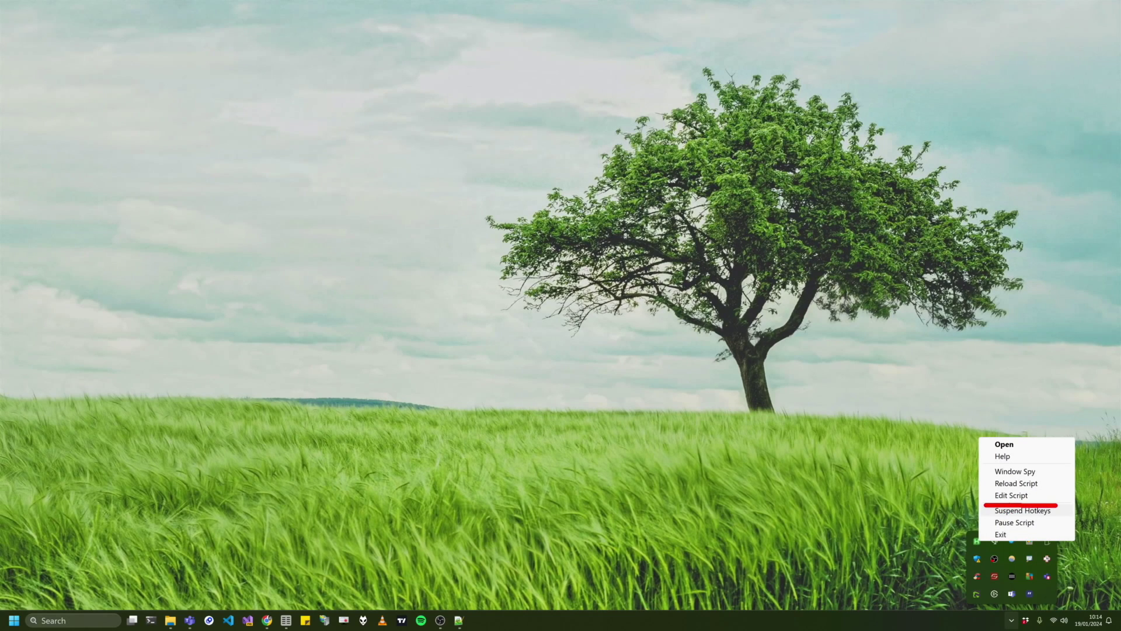
{"action": "left_click", "coordinate": [1008, 510]}
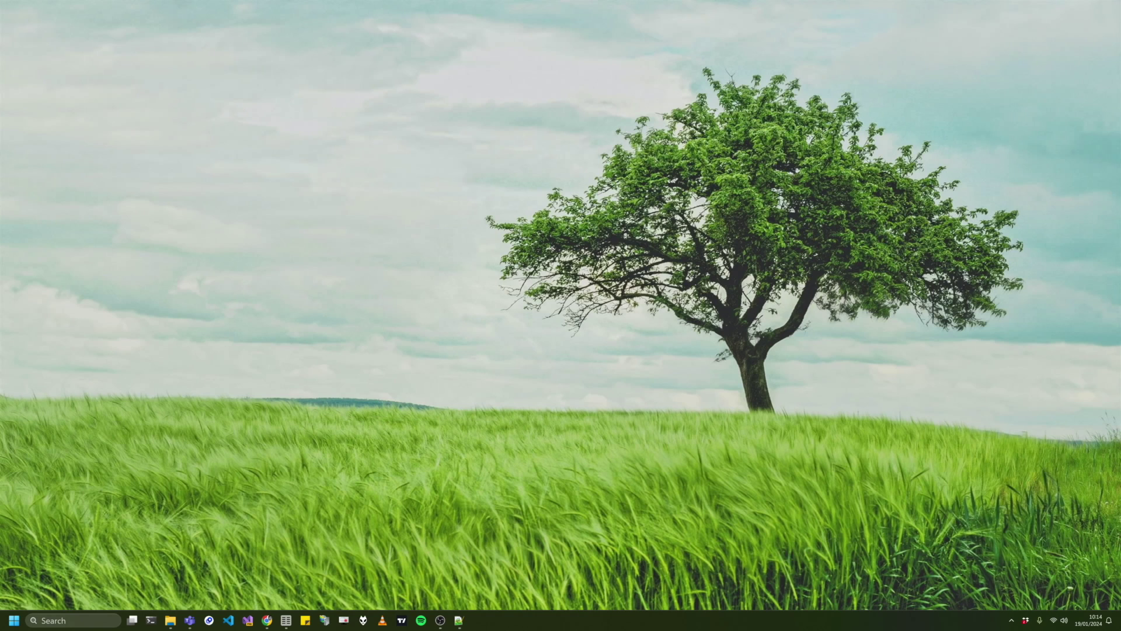
Step: Reopen the hidden tray icons before moving on to the getmagical.com homepage
{"action": "left_click", "coordinate": [1012, 620]}
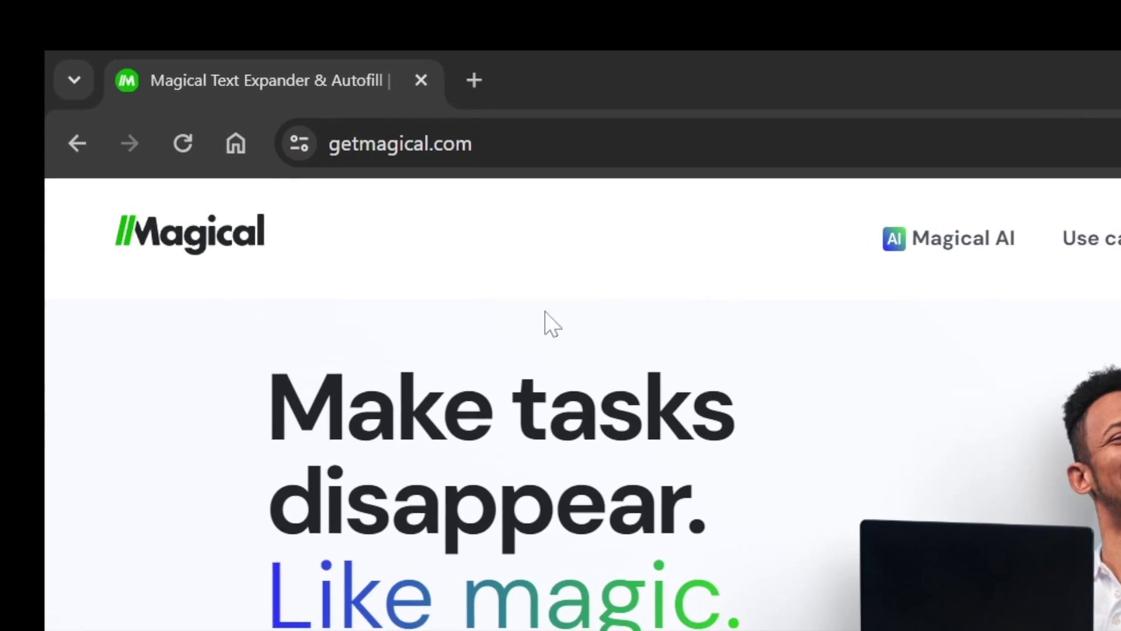
Step: Open the Magical extension panel and go to the top-rated Messaging Templates gallery
{"action": "mouse_move", "coordinate": [299, 199]}
{"action": "left_mouse_down"}
{"action": "mouse_move", "coordinate": [587, 197]}
{"action": "mouse_move", "coordinate": [596, 205]}
{"action": "left_mouse_up"}
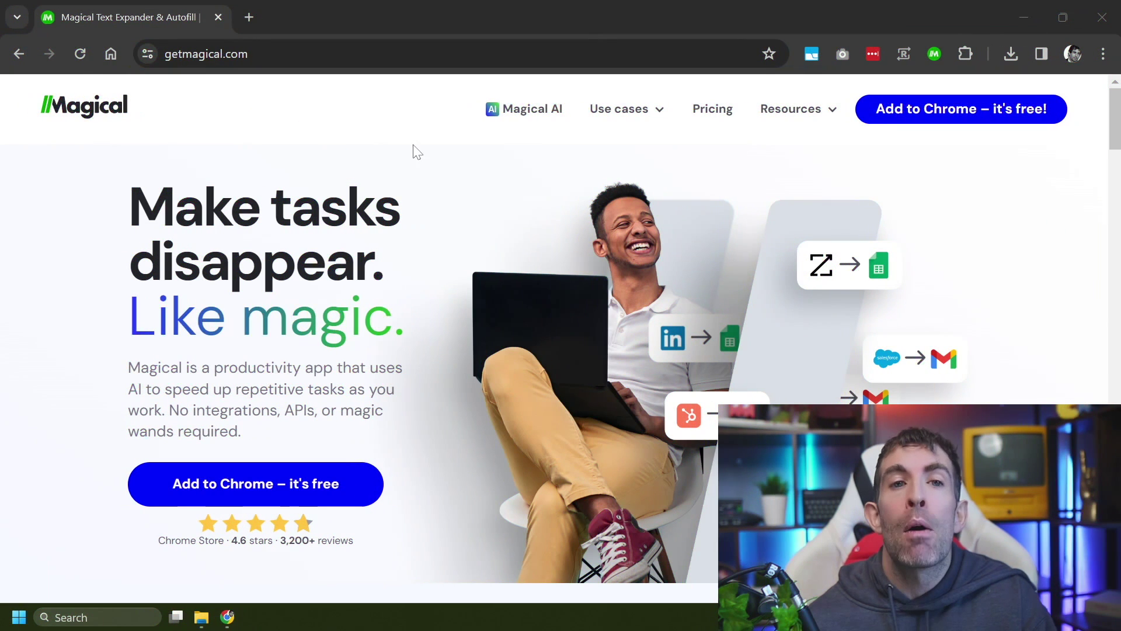
{"action": "mouse_move", "coordinate": [958, 28]}
{"action": "left_mouse_down"}
{"action": "mouse_move", "coordinate": [907, 95]}
{"action": "mouse_move", "coordinate": [972, 35]}
{"action": "left_mouse_up"}
{"action": "key", "text": "Escape"}
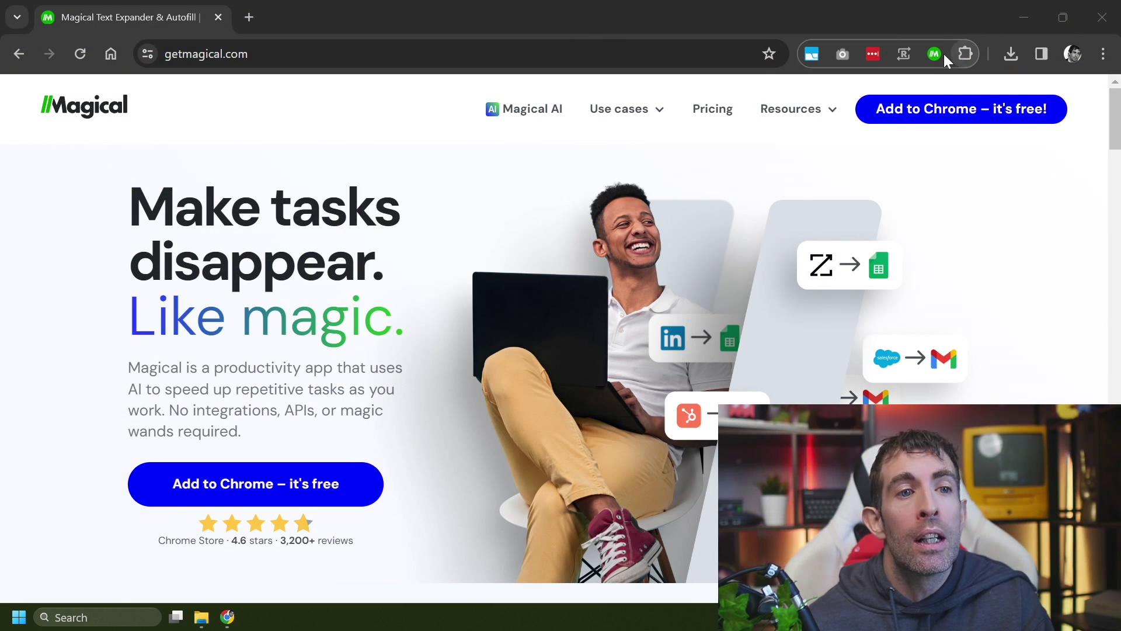
{"action": "left_click", "coordinate": [937, 54]}
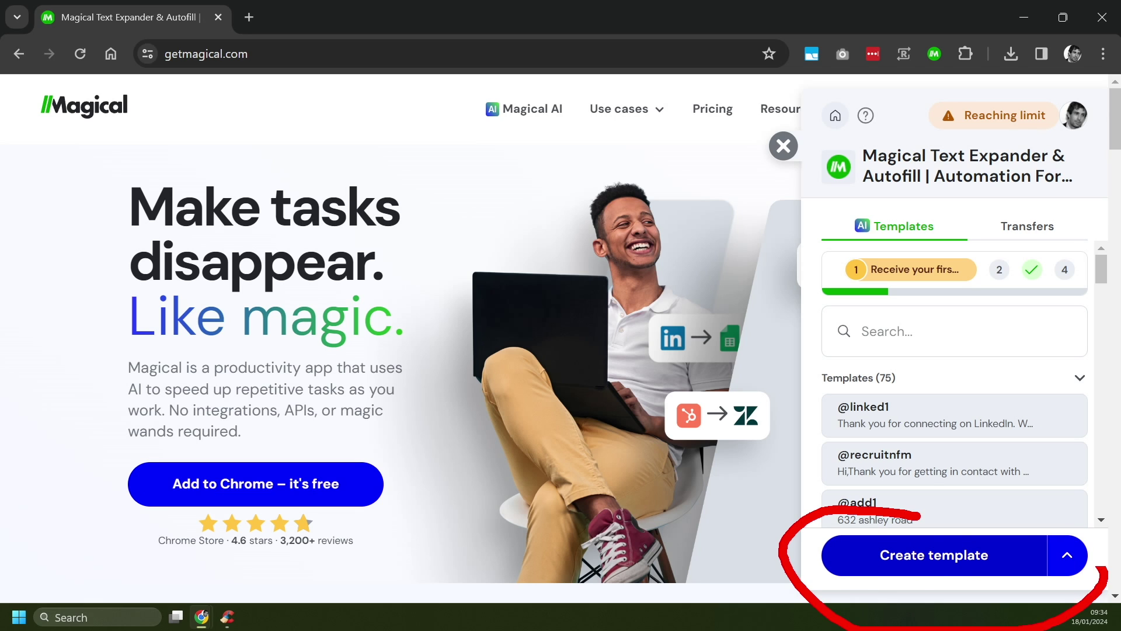
{"action": "left_click", "coordinate": [1072, 556]}
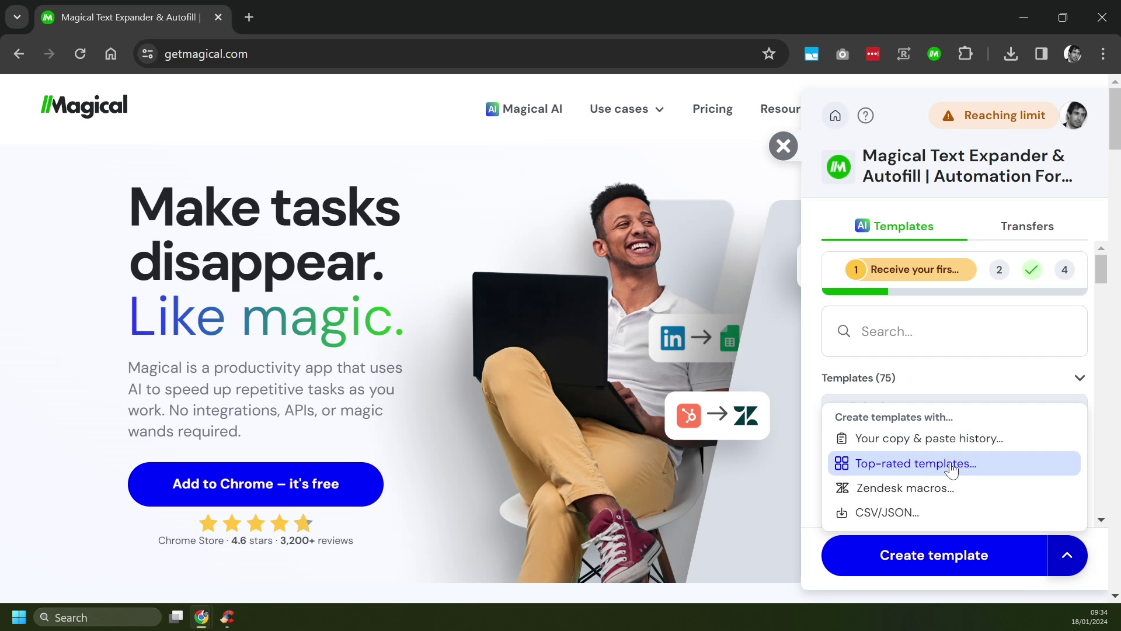
{"action": "left_click", "coordinate": [904, 471]}
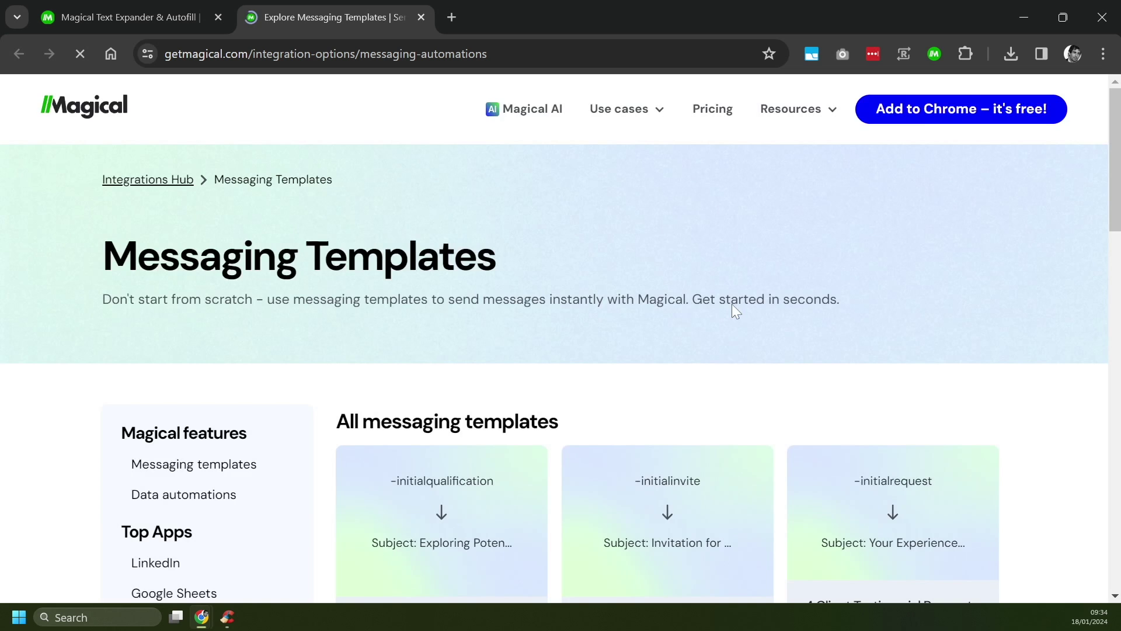
Step: Scroll through the messaging templates and load more template cards
{"action": "scroll", "coordinate": [575, 374], "scroll_direction": "down", "scroll_amount": 2}
{"action": "scroll", "coordinate": [575, 373], "scroll_direction": "down", "scroll_amount": 1}
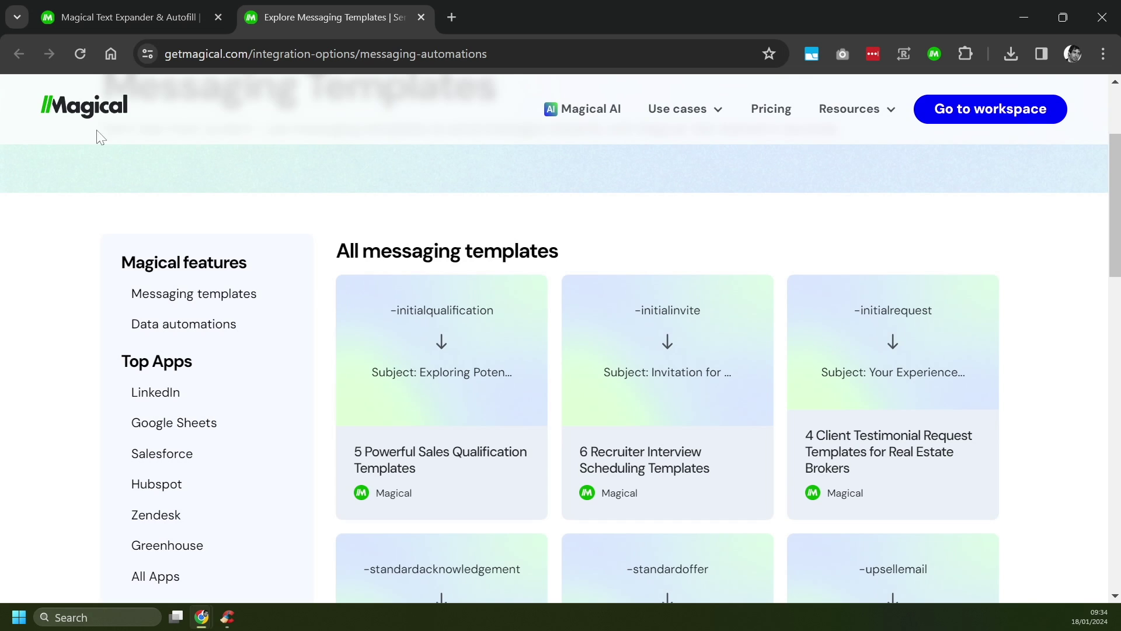
{"action": "scroll", "coordinate": [524, 313], "scroll_direction": "down", "scroll_amount": 3}
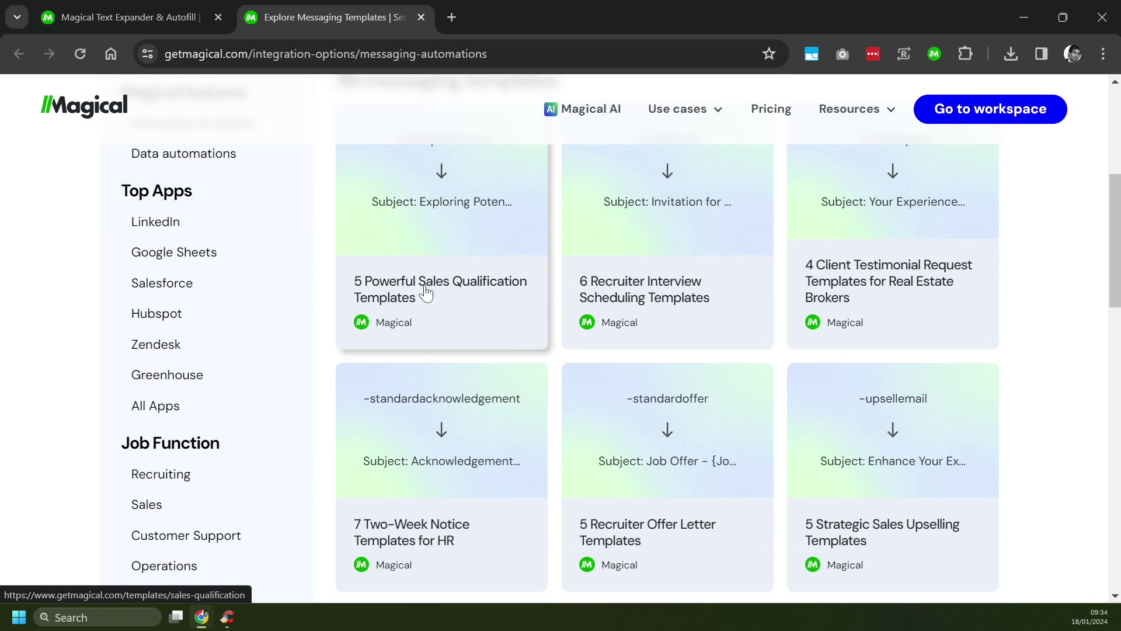
{"action": "scroll", "coordinate": [636, 331], "scroll_direction": "down", "scroll_amount": 6}
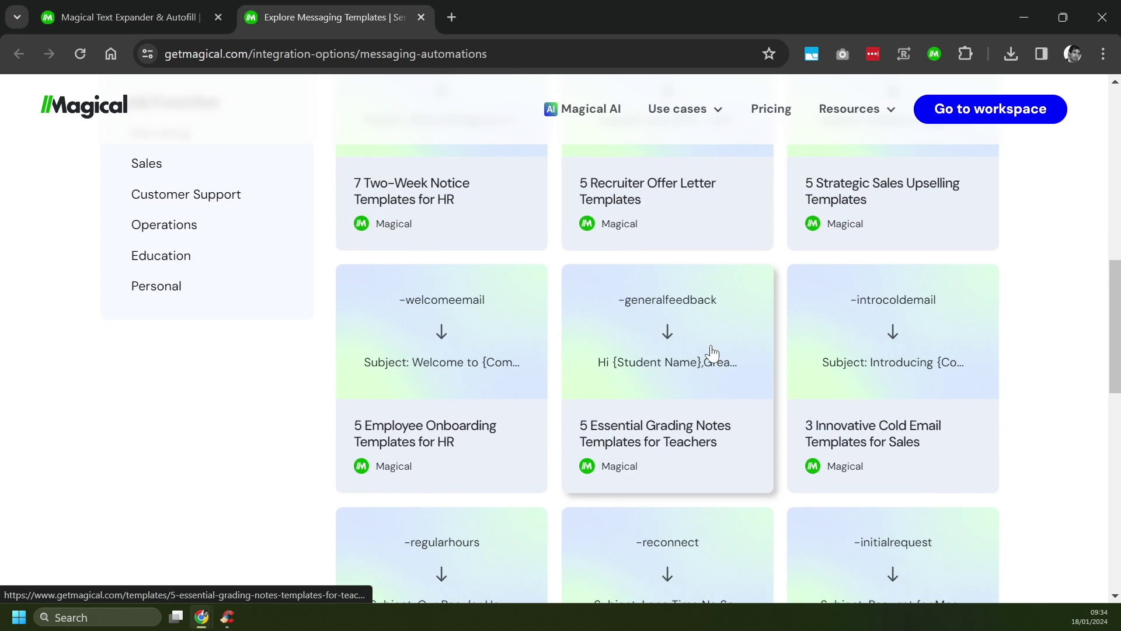
{"action": "scroll", "coordinate": [712, 352], "scroll_direction": "down", "scroll_amount": 3}
{"action": "scroll", "coordinate": [712, 352], "scroll_direction": "down", "scroll_amount": 3}
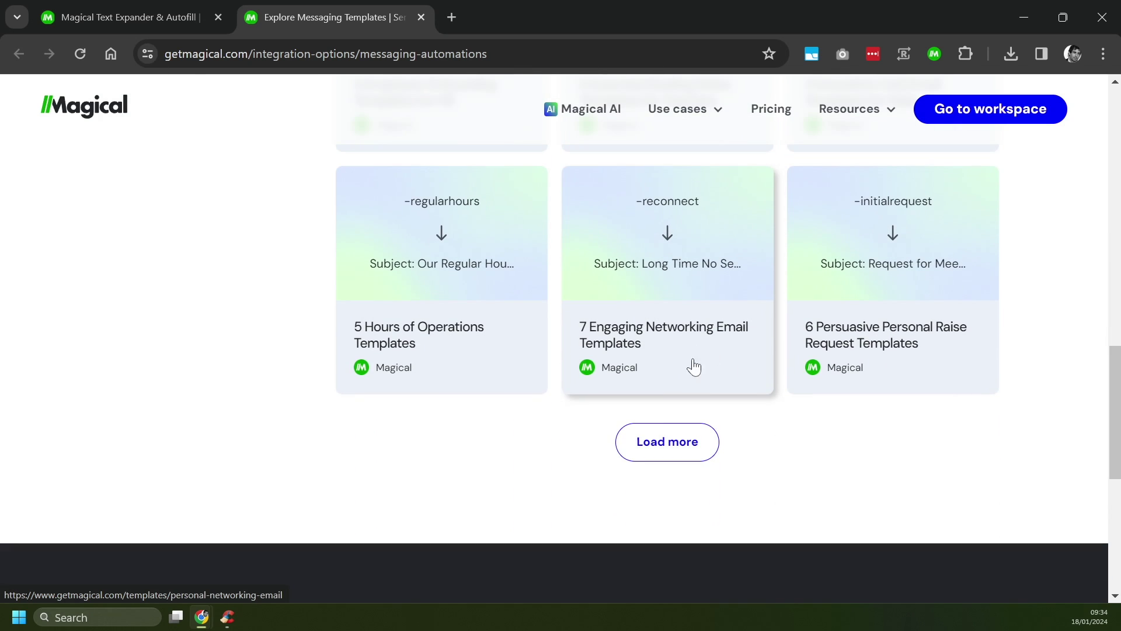
{"action": "left_click", "coordinate": [667, 437]}
{"action": "scroll", "coordinate": [763, 388], "scroll_direction": "down", "scroll_amount": 6}
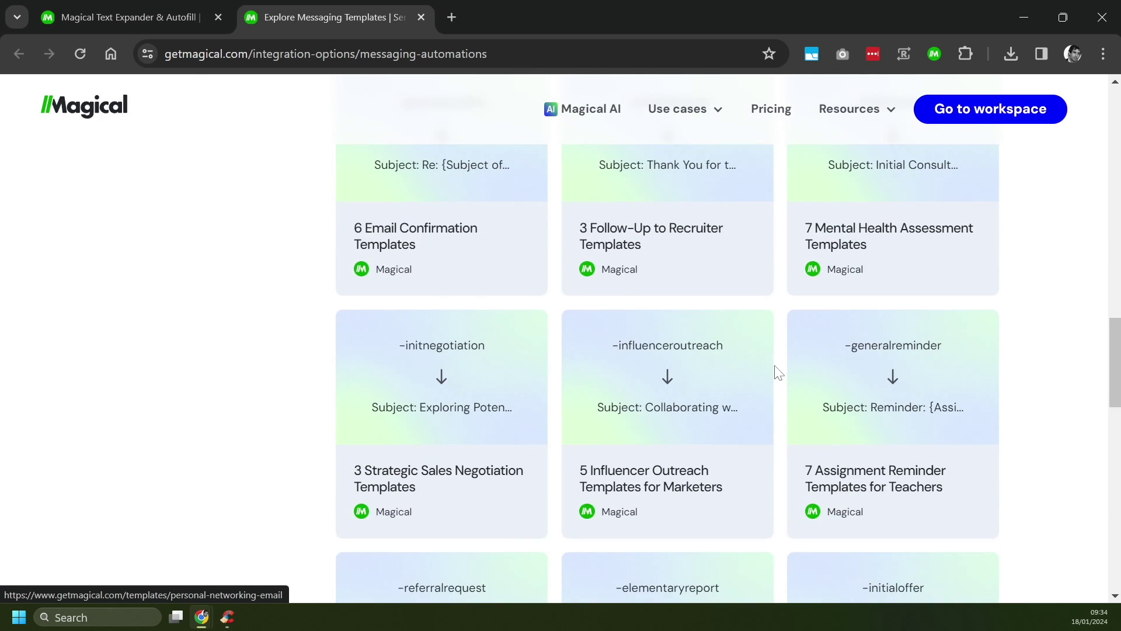
{"action": "scroll", "coordinate": [778, 372], "scroll_direction": "down", "scroll_amount": 5}
{"action": "left_click", "coordinate": [125, 17]}
{"action": "left_click", "coordinate": [934, 54]}
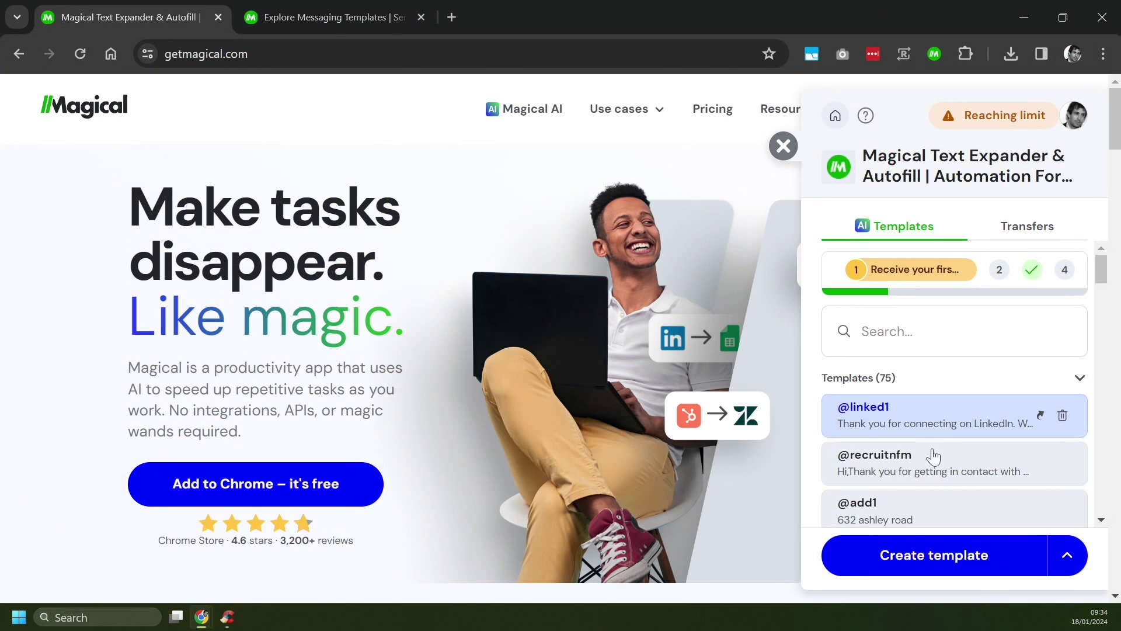
{"action": "left_click", "coordinate": [940, 548]}
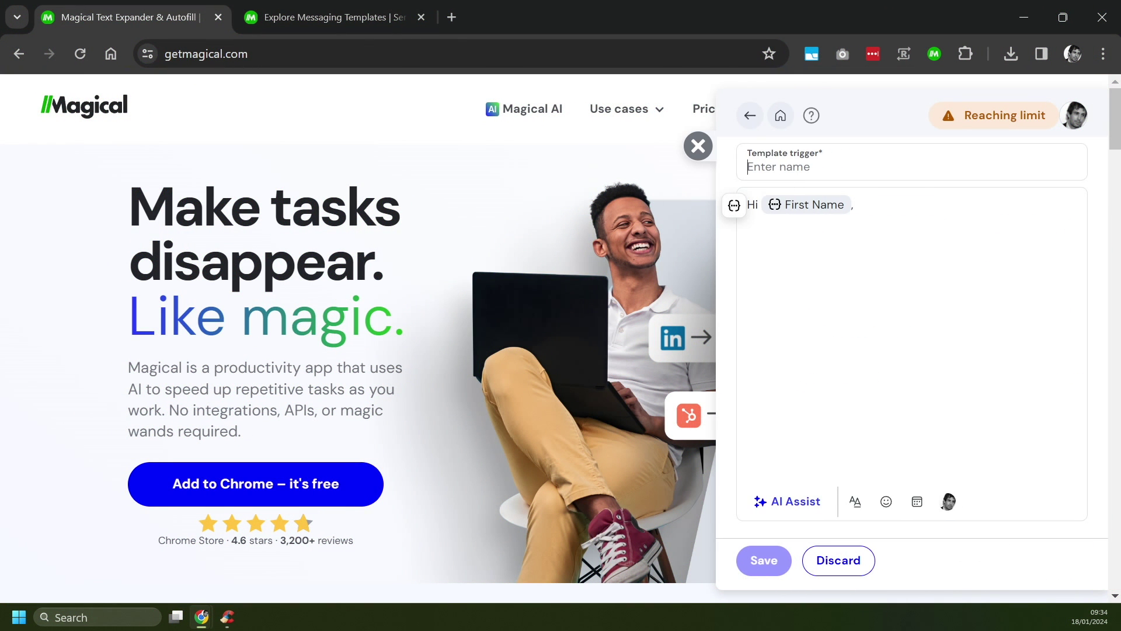
{"action": "type", "text": "@"}
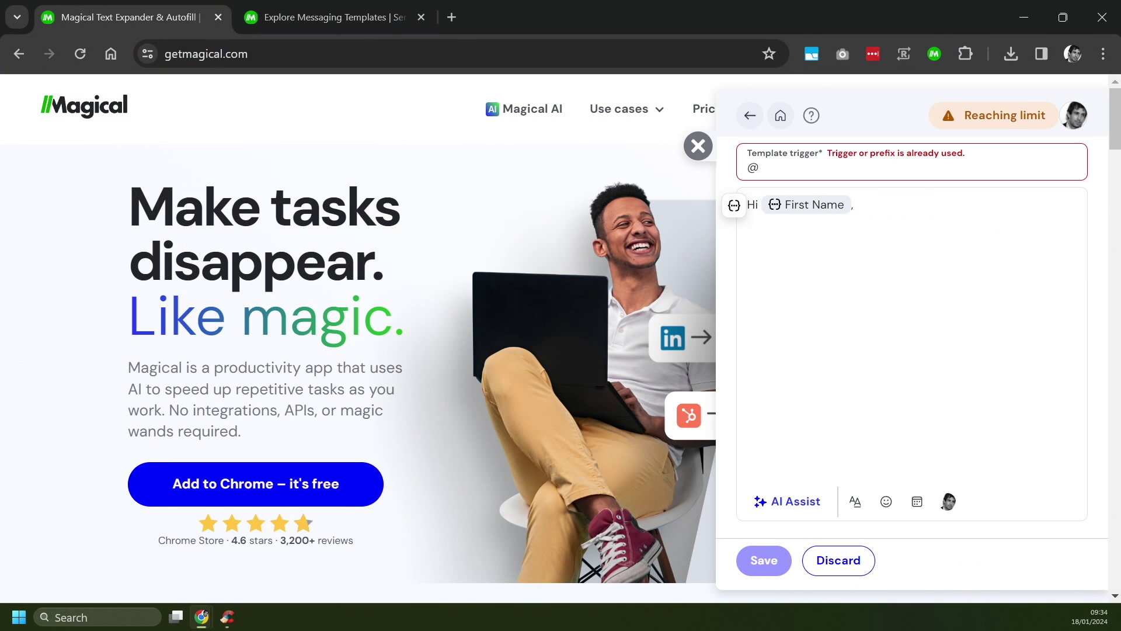
{"action": "type", "text": "trigger"}
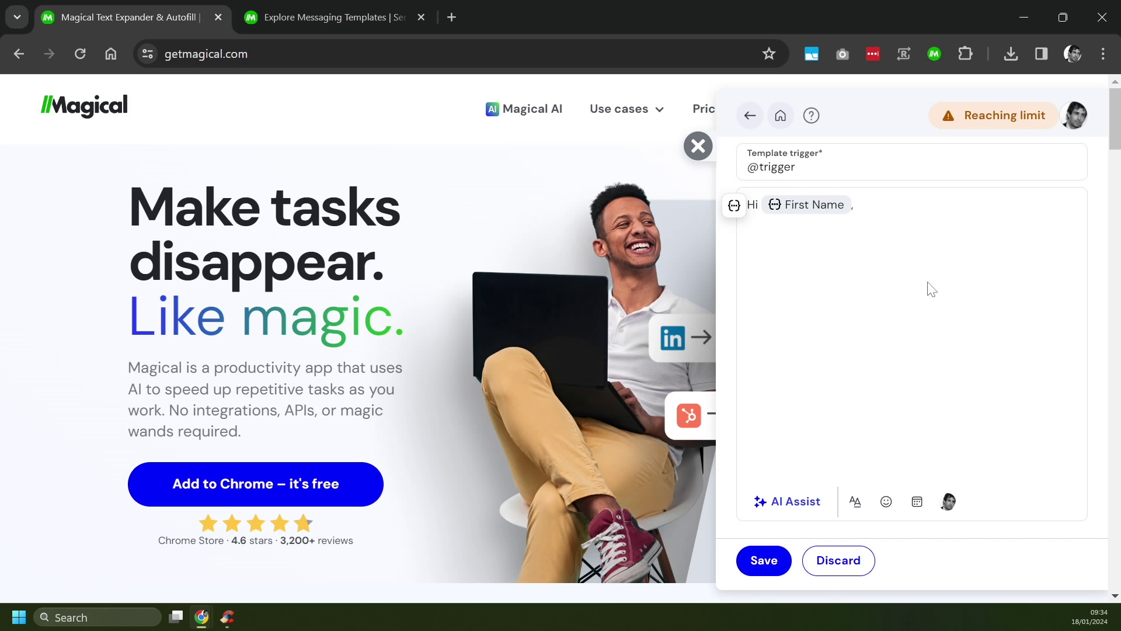
{"action": "left_click", "coordinate": [932, 290]}
{"action": "type", "text": "dgshjdghjsa dsgahjdsgadjsa dgsahjdgsajh"}
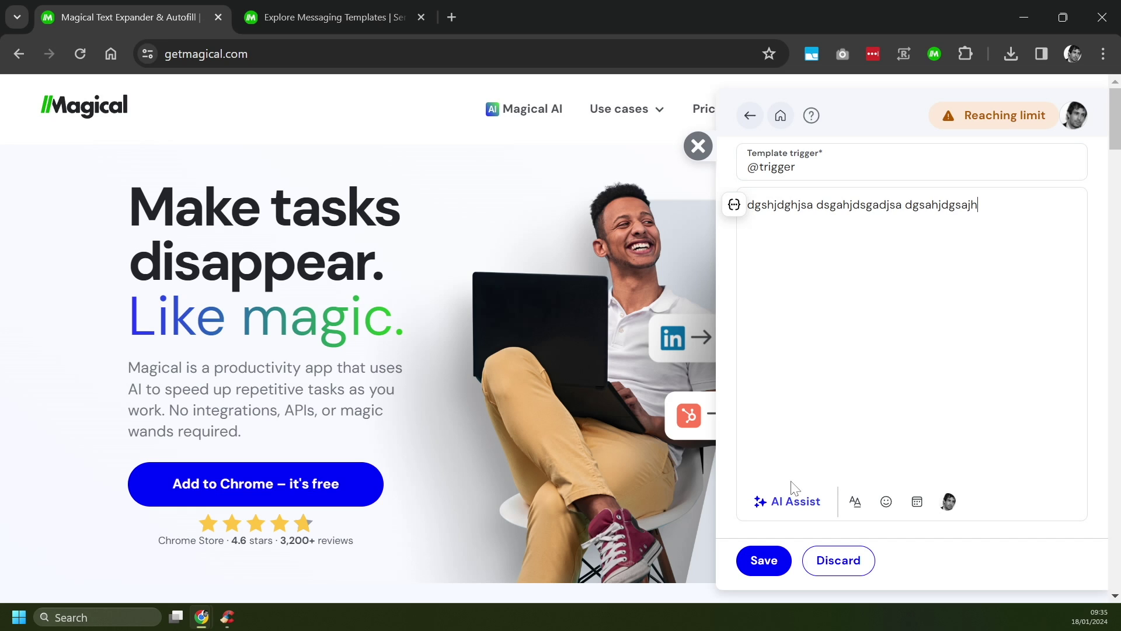
Step: Try the template's AI Assist, text formatting, emoji and date insertion options
{"action": "mouse_move", "coordinate": [789, 484]}
{"action": "left_mouse_down"}
{"action": "mouse_move", "coordinate": [754, 578]}
{"action": "mouse_move", "coordinate": [826, 478]}
{"action": "left_mouse_up"}
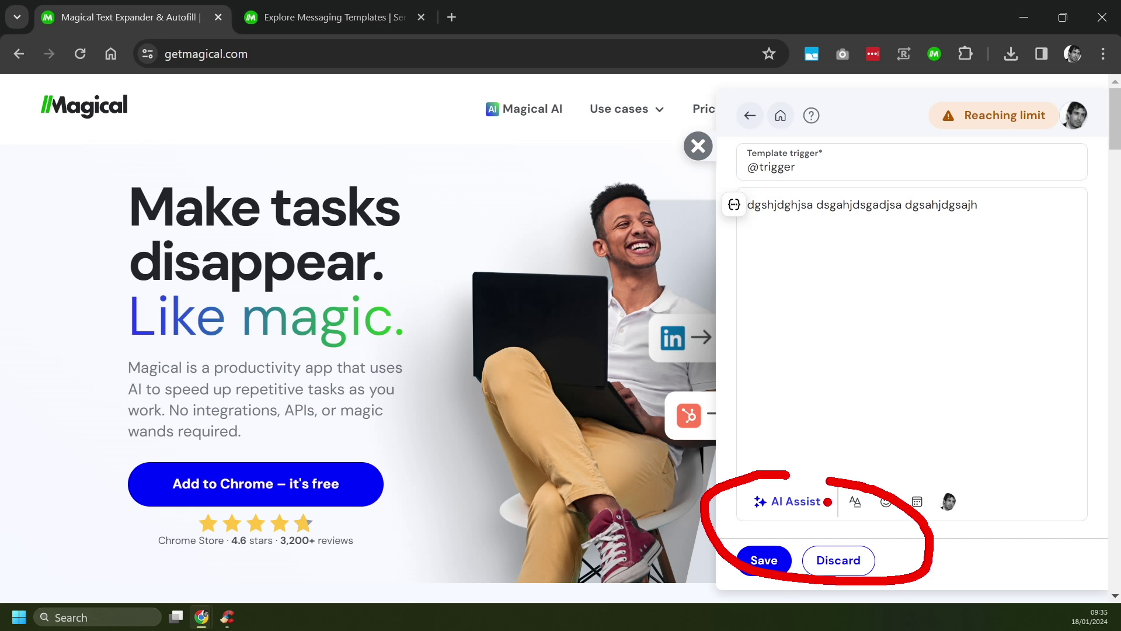
{"action": "left_click", "coordinate": [807, 511]}
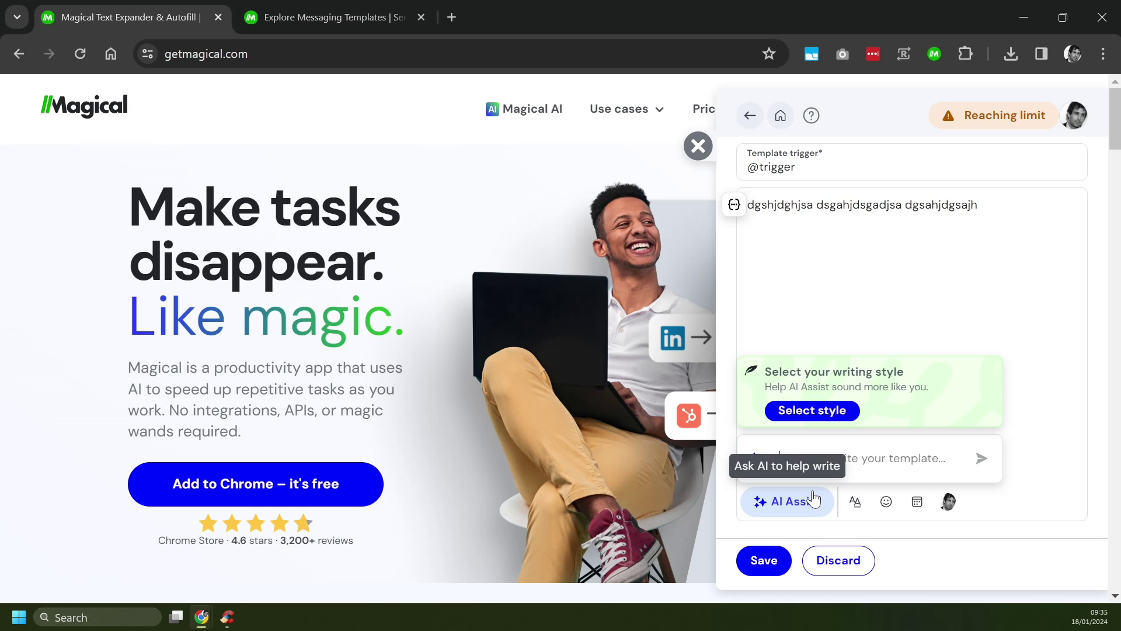
{"action": "left_click", "coordinate": [855, 501]}
{"action": "left_click_drag", "start_coordinate": [728, 495], "coordinate": [1068, 484]}
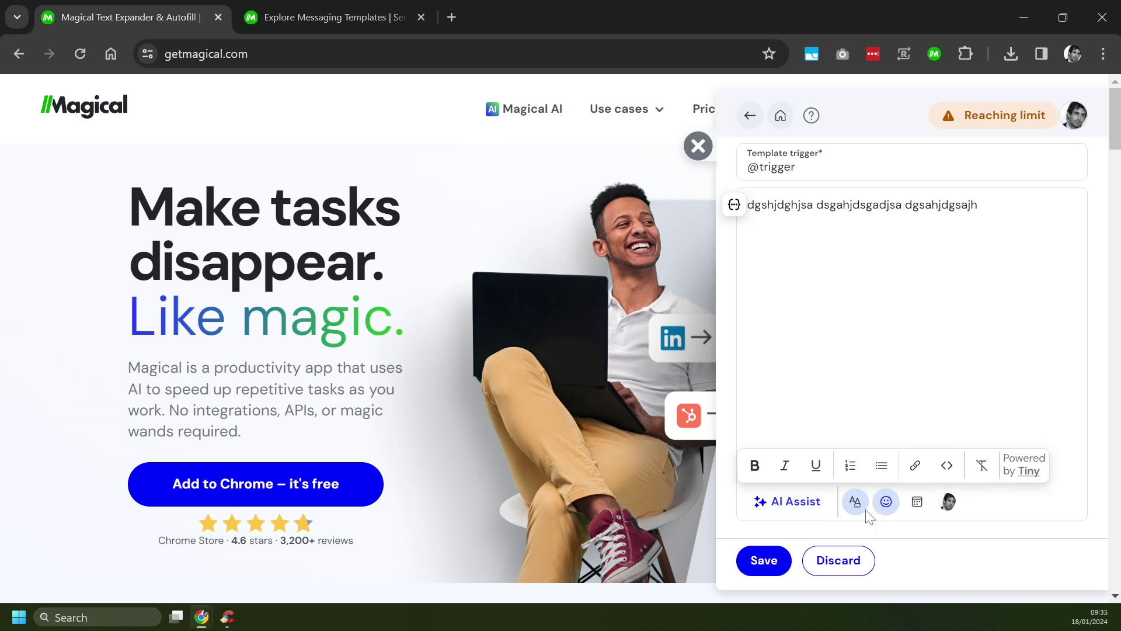
{"action": "left_click", "coordinate": [886, 501]}
{"action": "left_click_drag", "start_coordinate": [918, 390], "coordinate": [915, 388]}
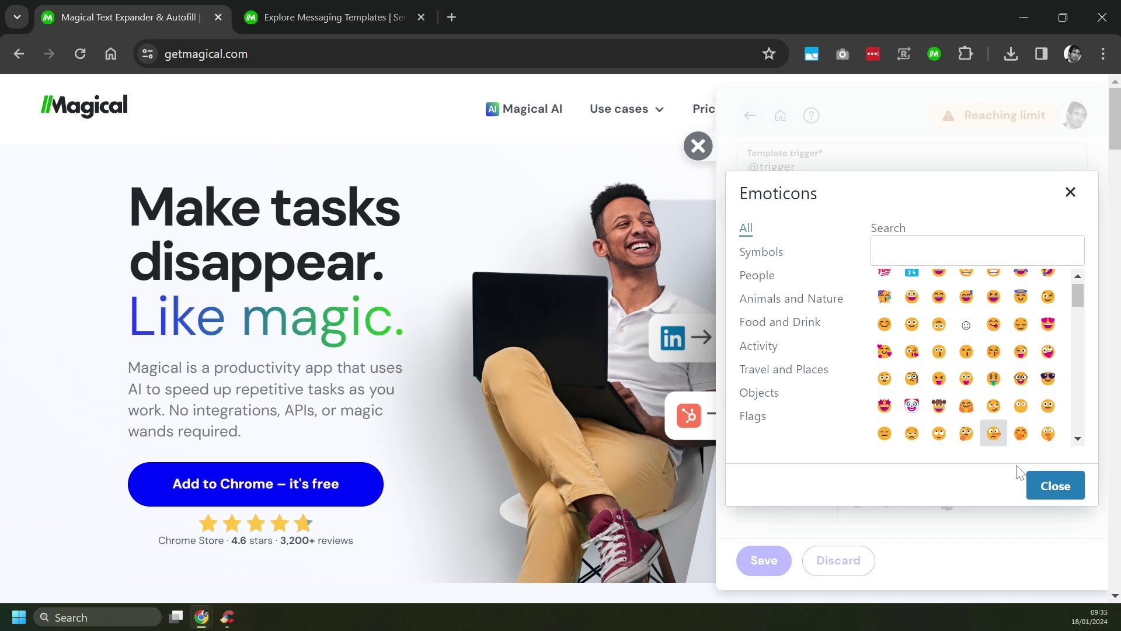
{"action": "left_click", "coordinate": [1061, 491]}
{"action": "left_click", "coordinate": [916, 503]}
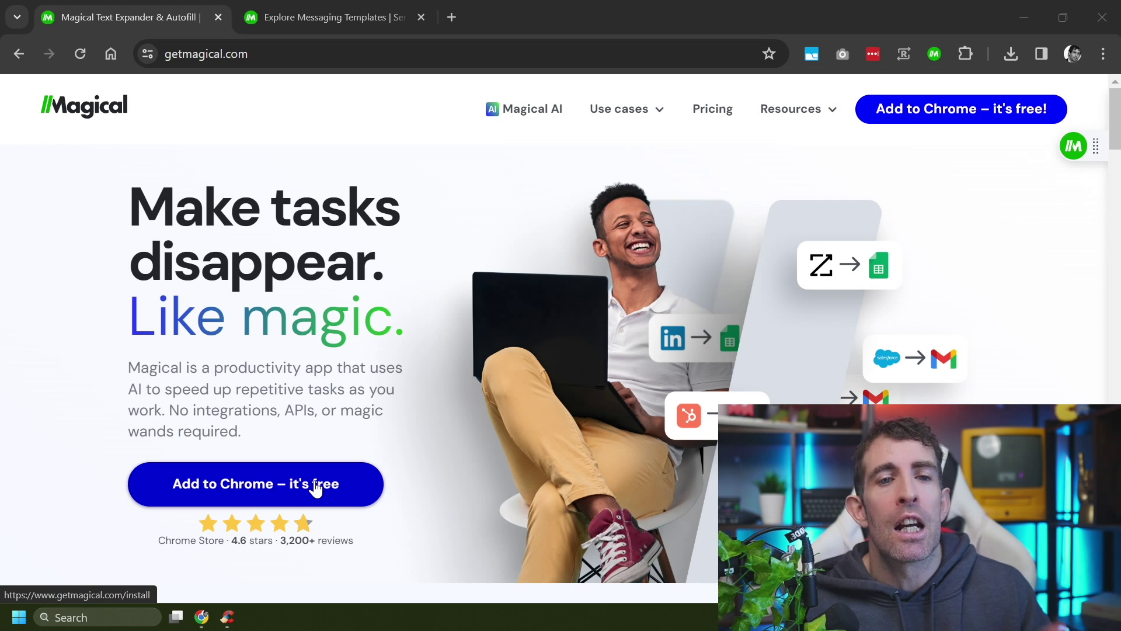
Step: Open Magical's Insights panel and circle the 3,085 / 3,500 template actions count
{"action": "left_click", "coordinate": [1073, 147]}
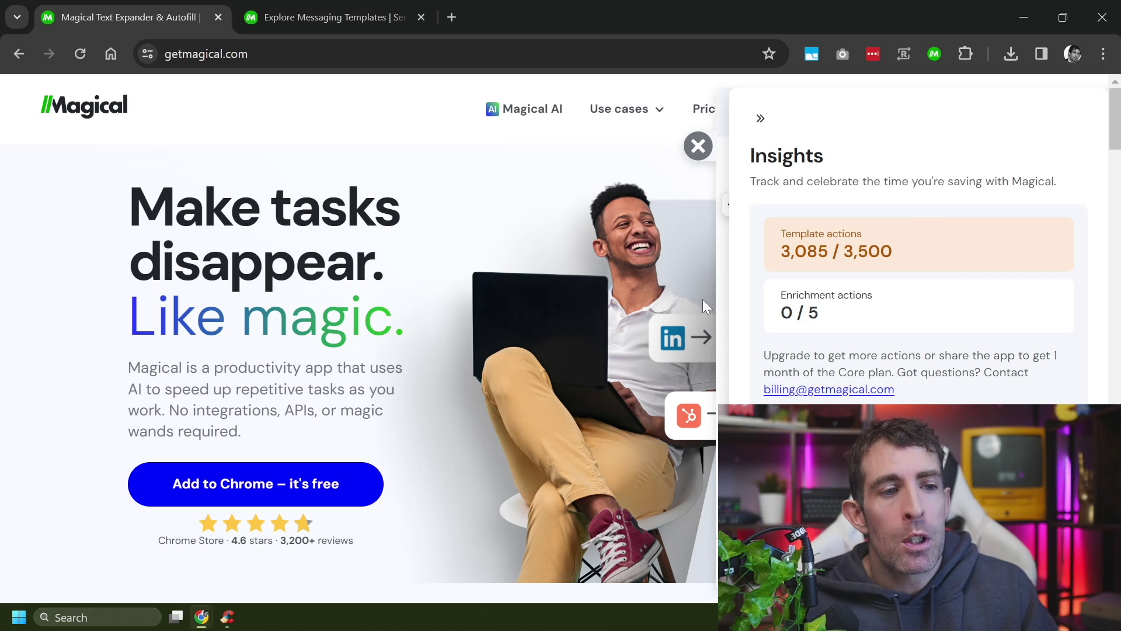
{"action": "mouse_move", "coordinate": [879, 205]}
{"action": "left_mouse_down"}
{"action": "mouse_move", "coordinate": [836, 294]}
{"action": "mouse_move", "coordinate": [898, 207]}
{"action": "left_mouse_up"}
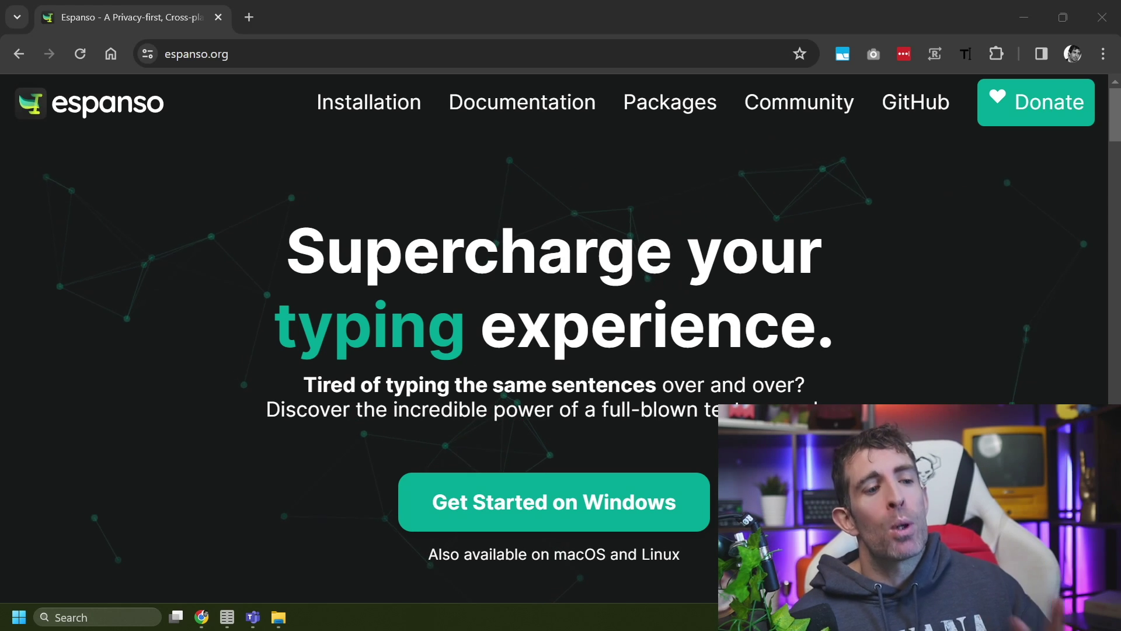
Step: Annotate the typing-experience tagline on the espanso.org homepage
{"action": "mouse_move", "coordinate": [641, 277]}
{"action": "left_mouse_down"}
{"action": "mouse_move", "coordinate": [645, 311]}
{"action": "mouse_move", "coordinate": [624, 386]}
{"action": "left_mouse_up"}
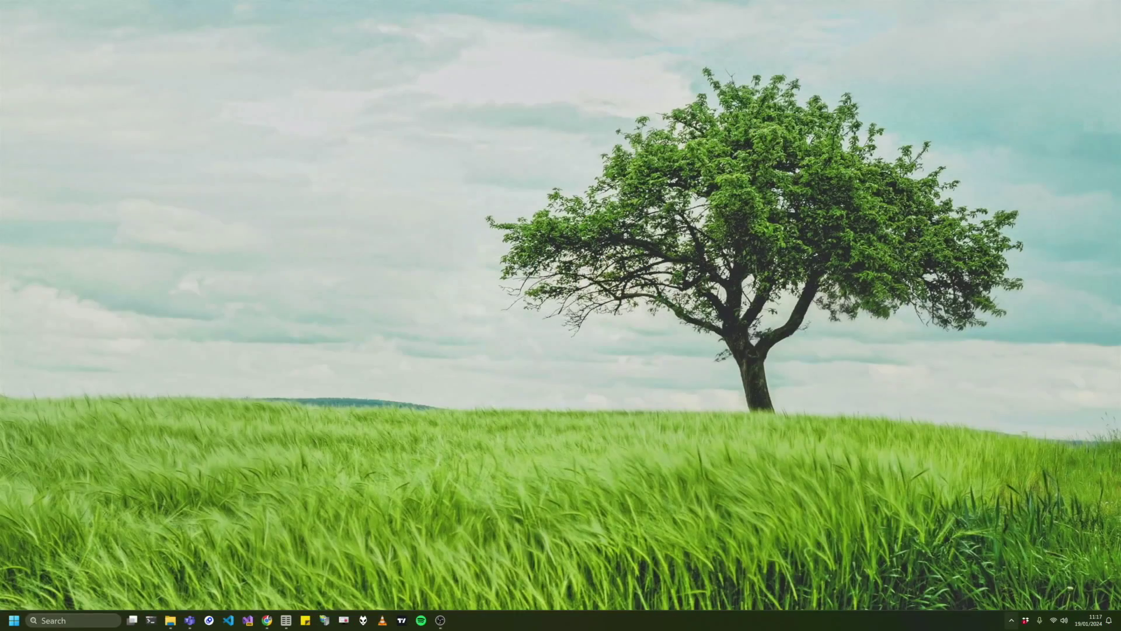
Step: Show the hidden tray icons and open espanso's right-click background menu
{"action": "left_click", "coordinate": [1012, 620]}
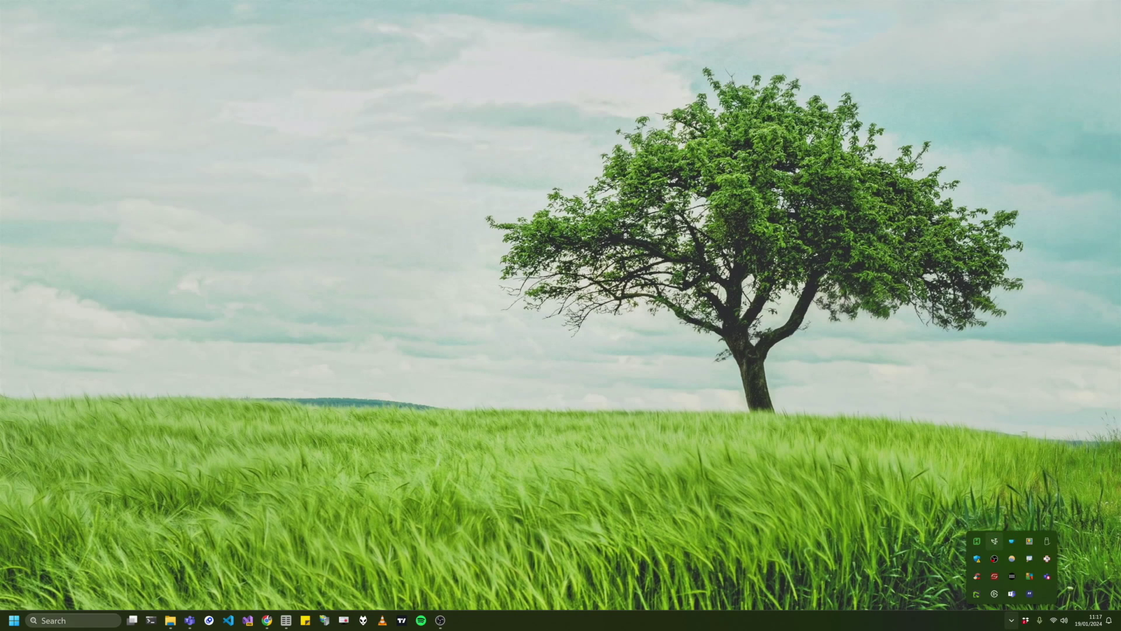
{"action": "right_click", "coordinate": [994, 540]}
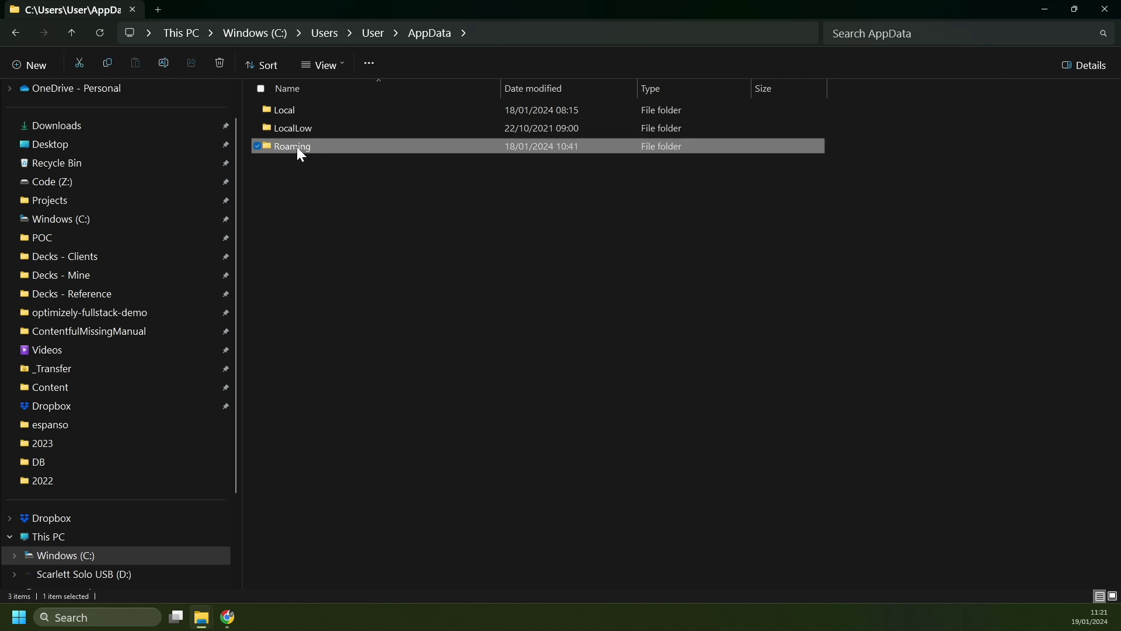
Step: Go to AppData\Roaming\espanso and circle its config and match folders
{"action": "double_click", "coordinate": [299, 148]}
{"action": "scroll", "coordinate": [341, 439], "scroll_direction": "down", "scroll_amount": 2}
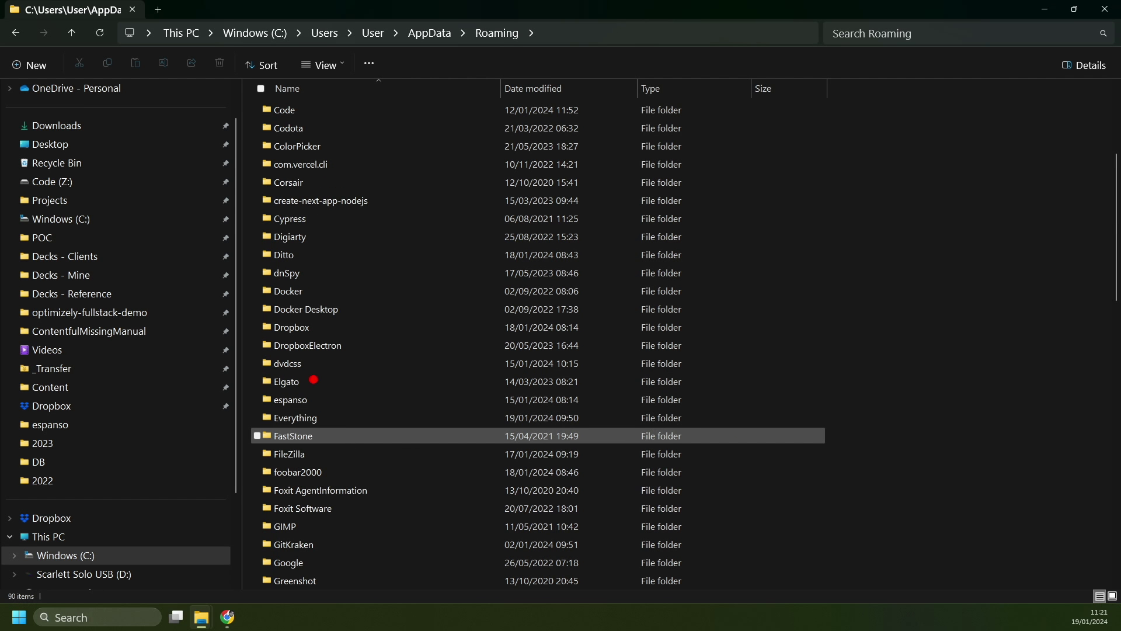
{"action": "double_click", "coordinate": [297, 404]}
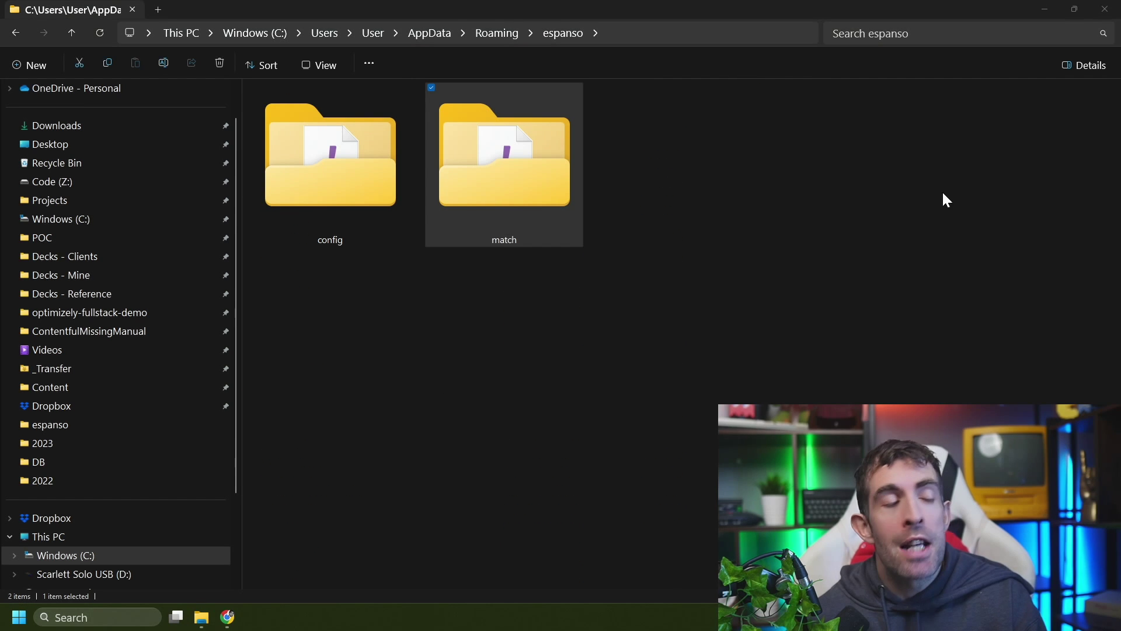
{"action": "mouse_move", "coordinate": [379, 79]}
{"action": "left_mouse_down"}
{"action": "mouse_move", "coordinate": [391, 82]}
{"action": "mouse_move", "coordinate": [390, 149]}
{"action": "mouse_move", "coordinate": [407, 80]}
{"action": "left_mouse_up"}
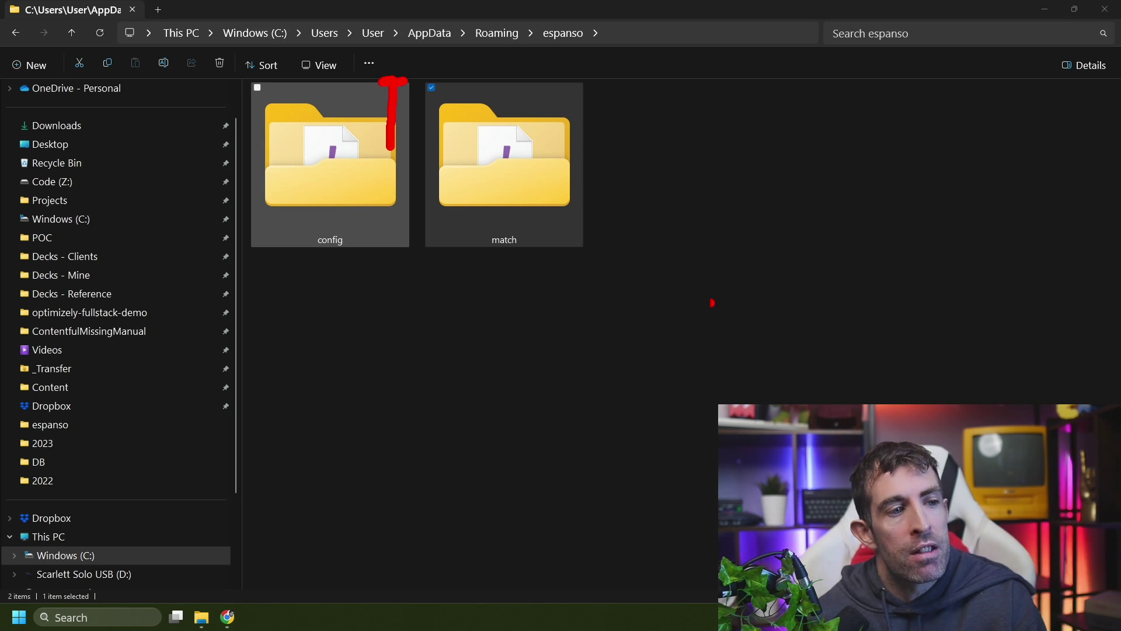
{"action": "key", "text": "Escape"}
{"action": "mouse_move", "coordinate": [416, 93]}
{"action": "left_mouse_down"}
{"action": "mouse_move", "coordinate": [356, 86]}
{"action": "mouse_move", "coordinate": [449, 228]}
{"action": "mouse_move", "coordinate": [362, 87]}
{"action": "left_mouse_up"}
{"action": "left_click_drag", "start_coordinate": [575, 94], "coordinate": [706, 169]}
{"action": "key", "text": "Escape"}
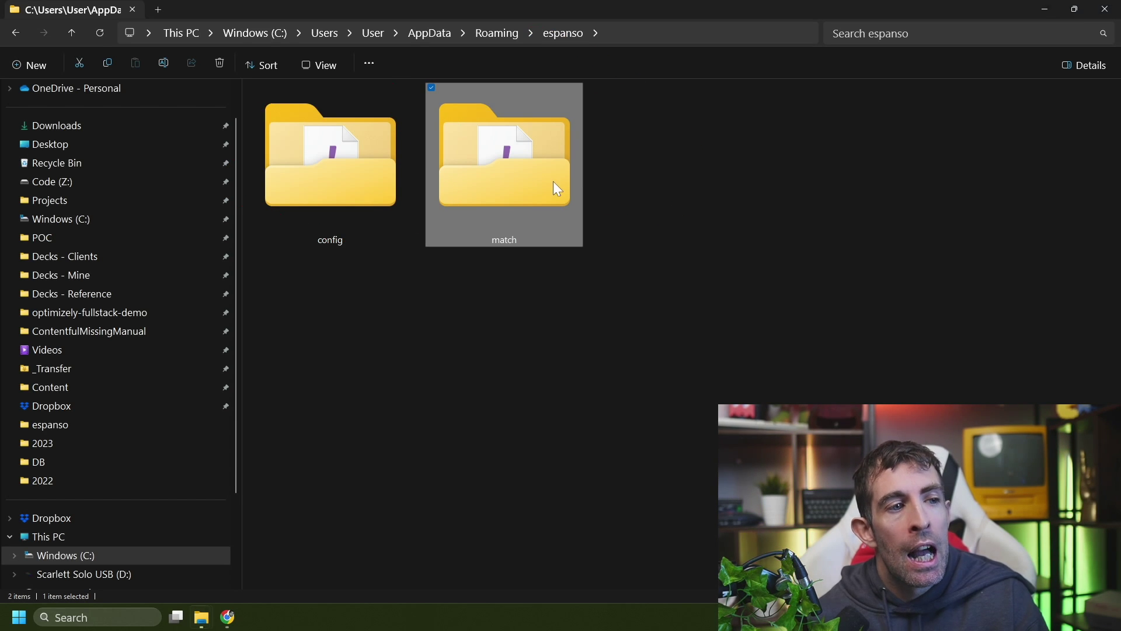
Step: Open the match folder and edit base.yml in Notepad++
{"action": "double_click", "coordinate": [553, 181]}
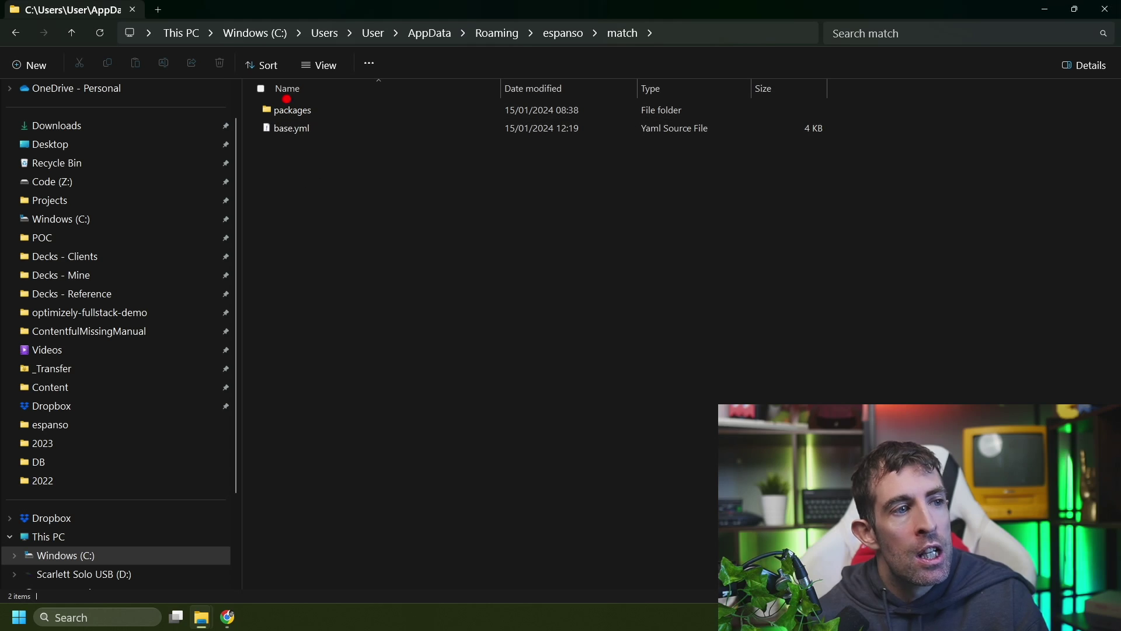
{"action": "mouse_move", "coordinate": [344, 103]}
{"action": "left_mouse_down"}
{"action": "mouse_move", "coordinate": [265, 172]}
{"action": "mouse_move", "coordinate": [358, 88]}
{"action": "left_mouse_up"}
{"action": "key", "text": "Escape"}
{"action": "left_click", "coordinate": [277, 126]}
{"action": "right_click", "coordinate": [277, 126]}
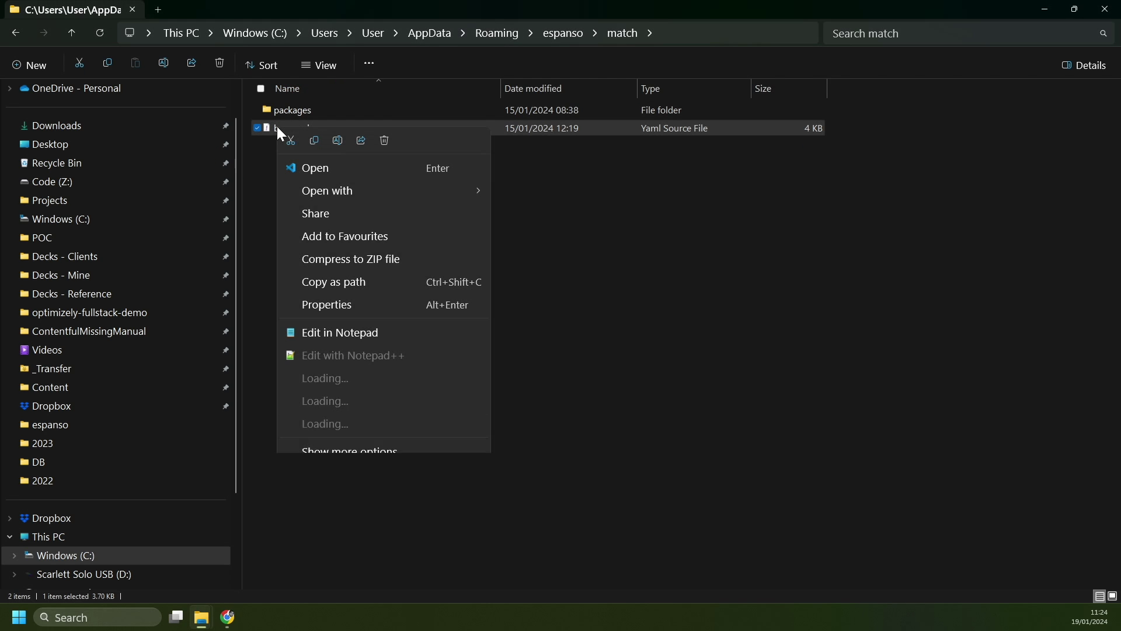
{"action": "left_click", "coordinate": [400, 377]}
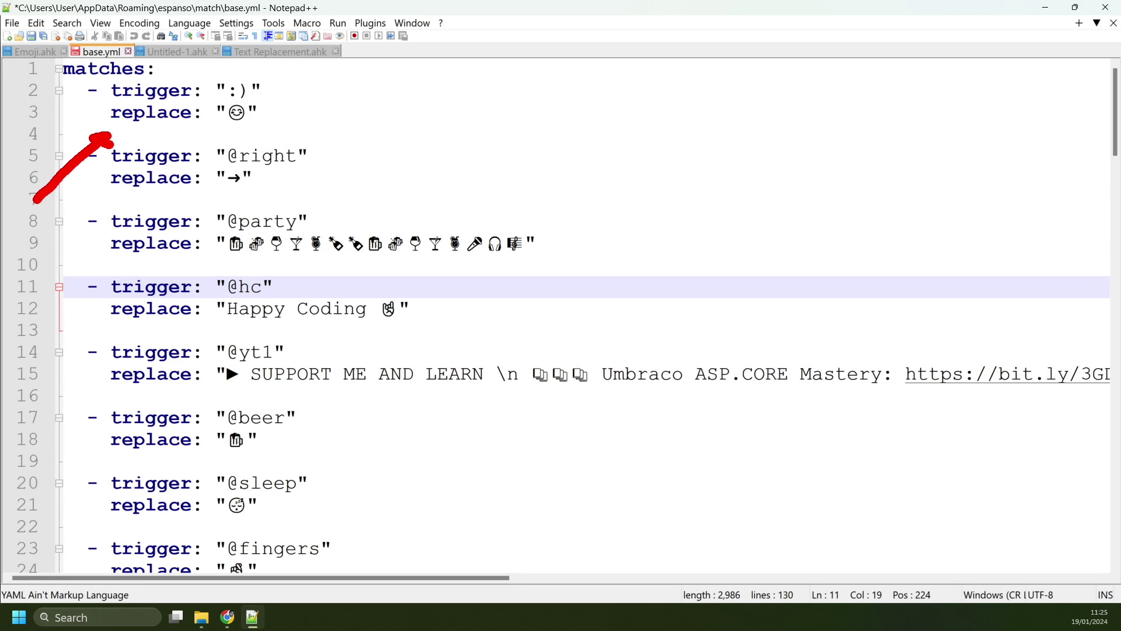
{"action": "scroll", "coordinate": [560, 315], "scroll_direction": "down", "scroll_amount": 4}
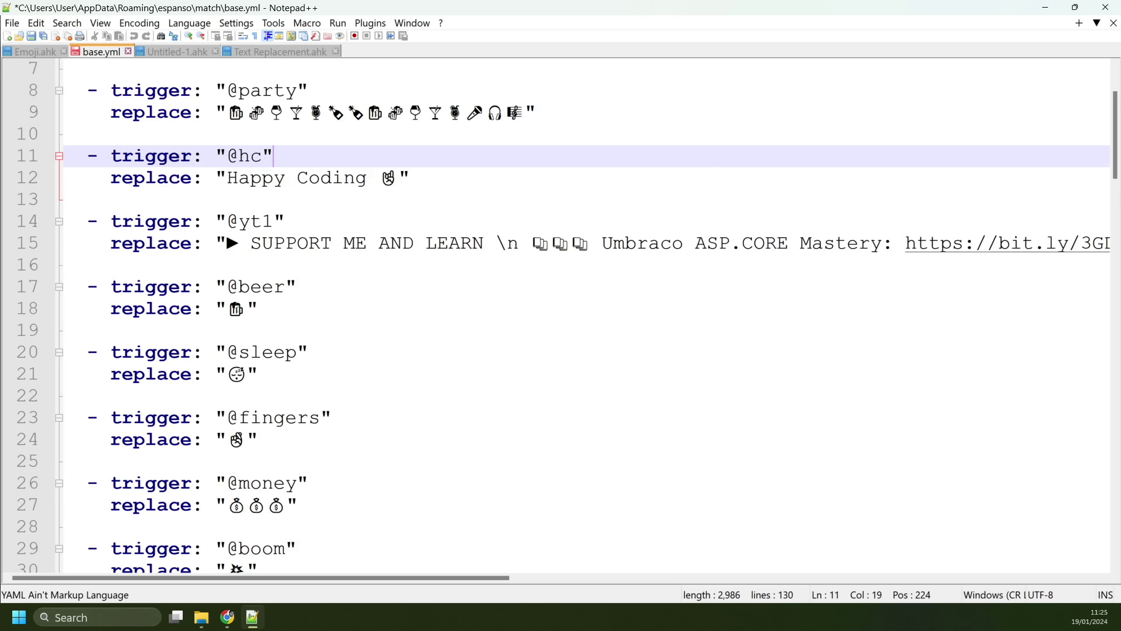
{"action": "scroll", "coordinate": [561, 315], "scroll_direction": "down", "scroll_amount": 2}
{"action": "scroll", "coordinate": [560, 315], "scroll_direction": "down", "scroll_amount": 13}
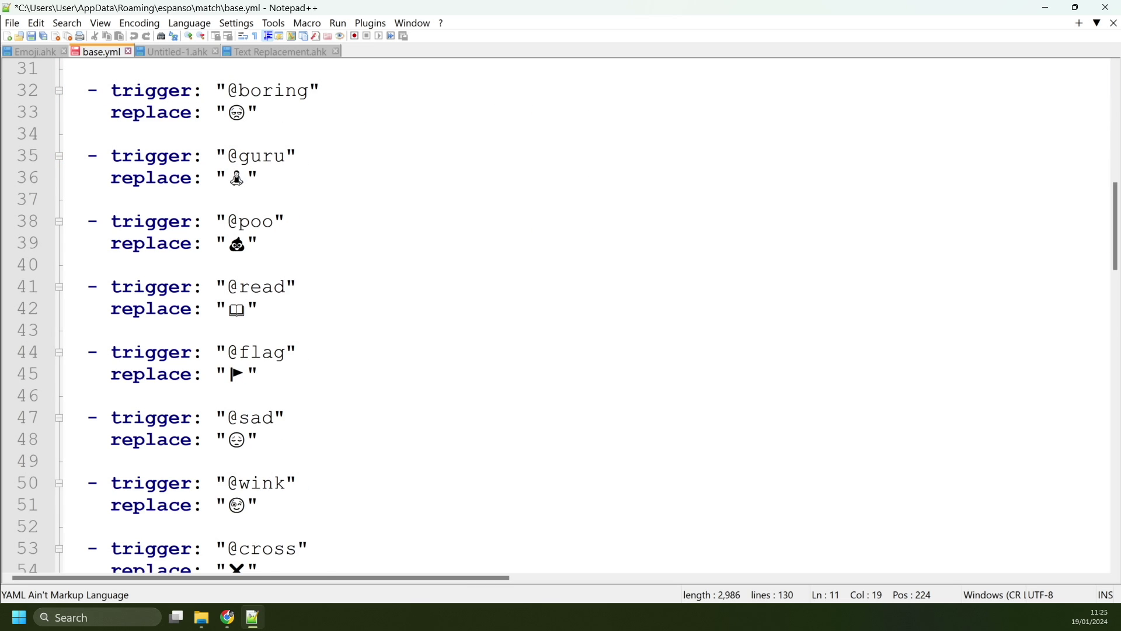
{"action": "scroll", "coordinate": [560, 315], "scroll_direction": "up", "scroll_amount": 3}
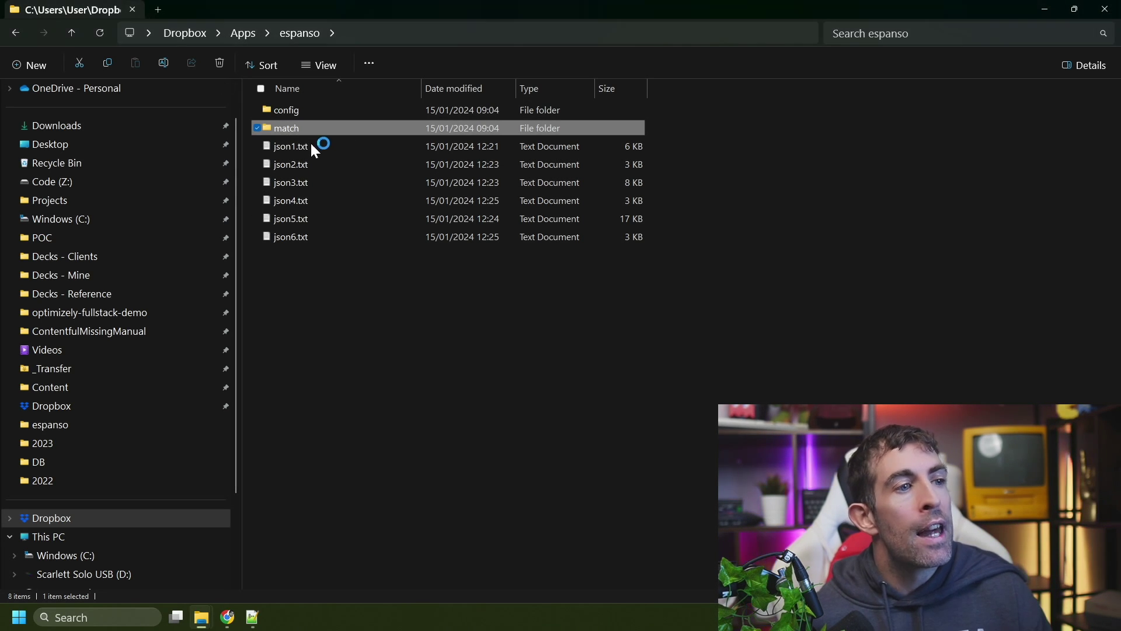
Step: Open the Dropbox espanso base.yml in Notepad++ with the window maximized
{"action": "right_click", "coordinate": [293, 128]}
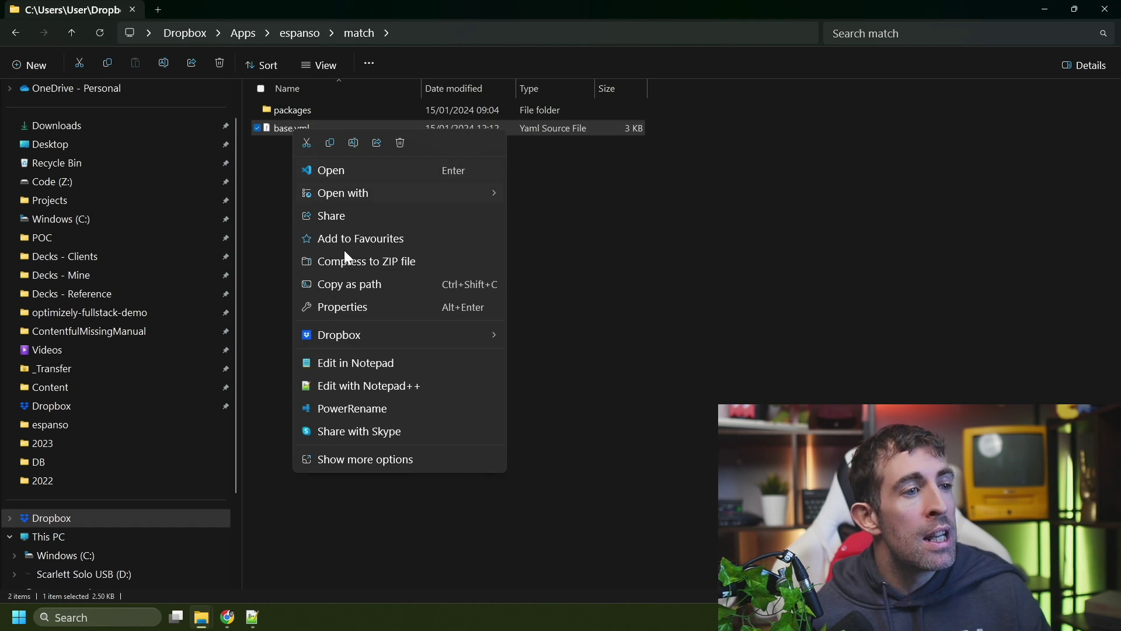
{"action": "left_click", "coordinate": [341, 381]}
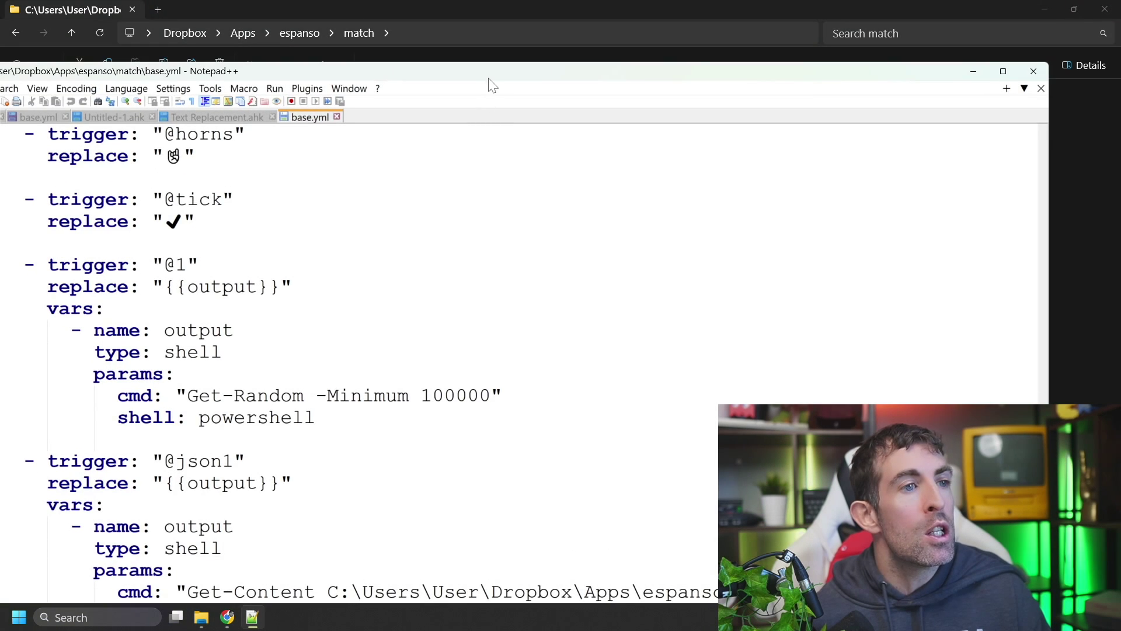
{"action": "double_click", "coordinate": [490, 78]}
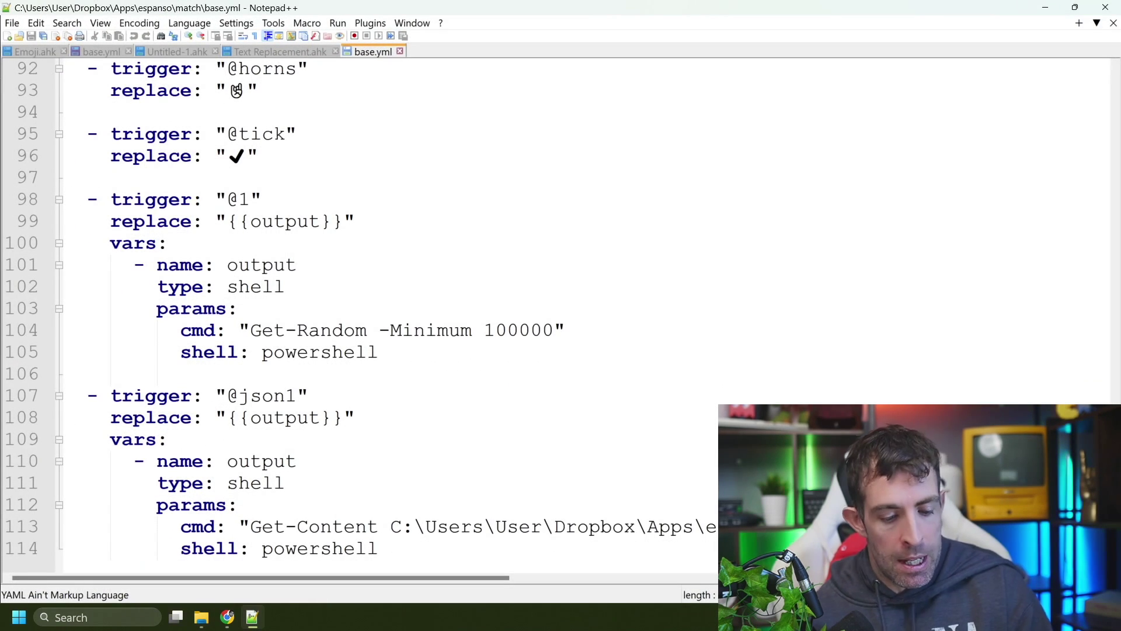
{"action": "left_click_drag", "start_coordinate": [68, 324], "coordinate": [2, 613]}
{"action": "left_click_drag", "start_coordinate": [848, 296], "coordinate": [1075, 404]}
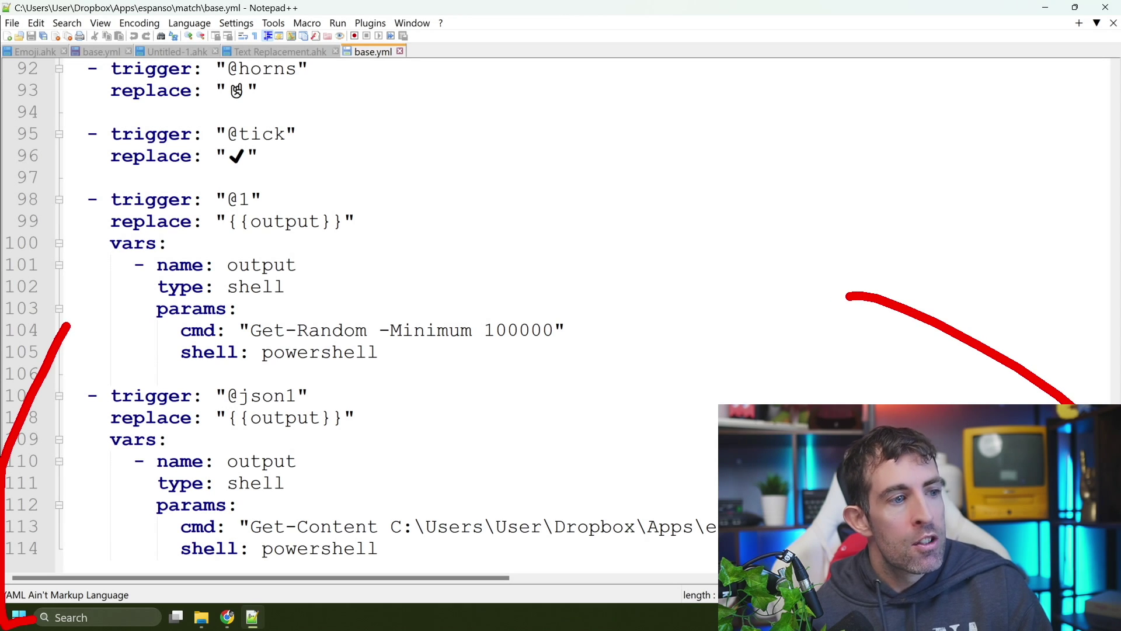
{"action": "left_click_drag", "start_coordinate": [216, 355], "coordinate": [204, 436]}
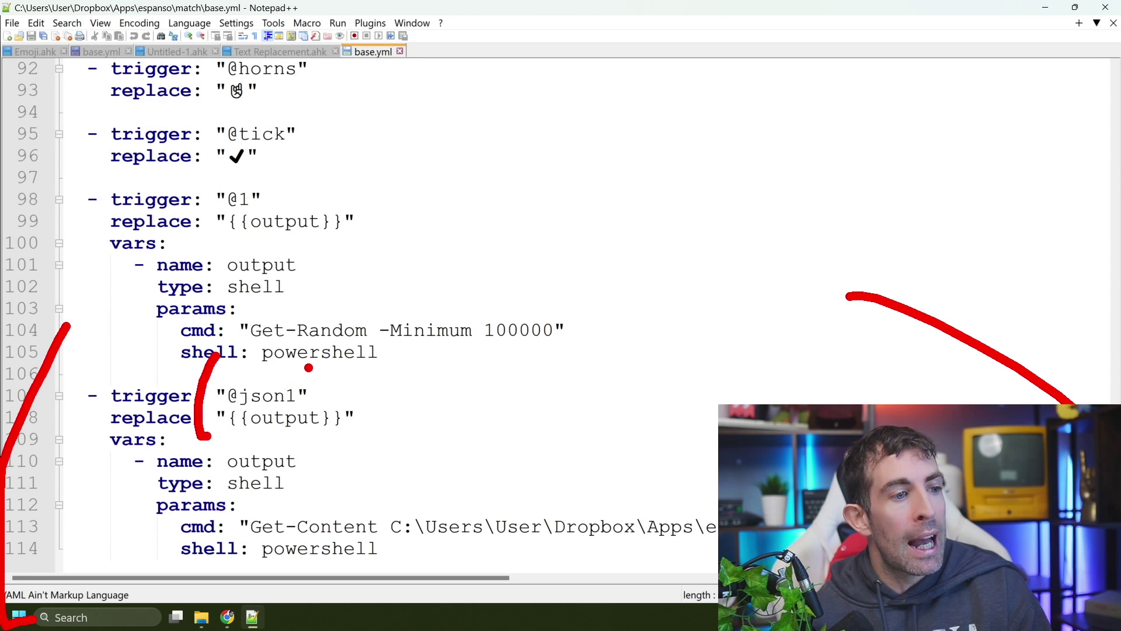
{"action": "left_click_drag", "start_coordinate": [313, 368], "coordinate": [349, 426]}
{"action": "key", "text": "Escape"}
{"action": "key", "text": "ctrl"}
{"action": "key", "text": "ctrl"}
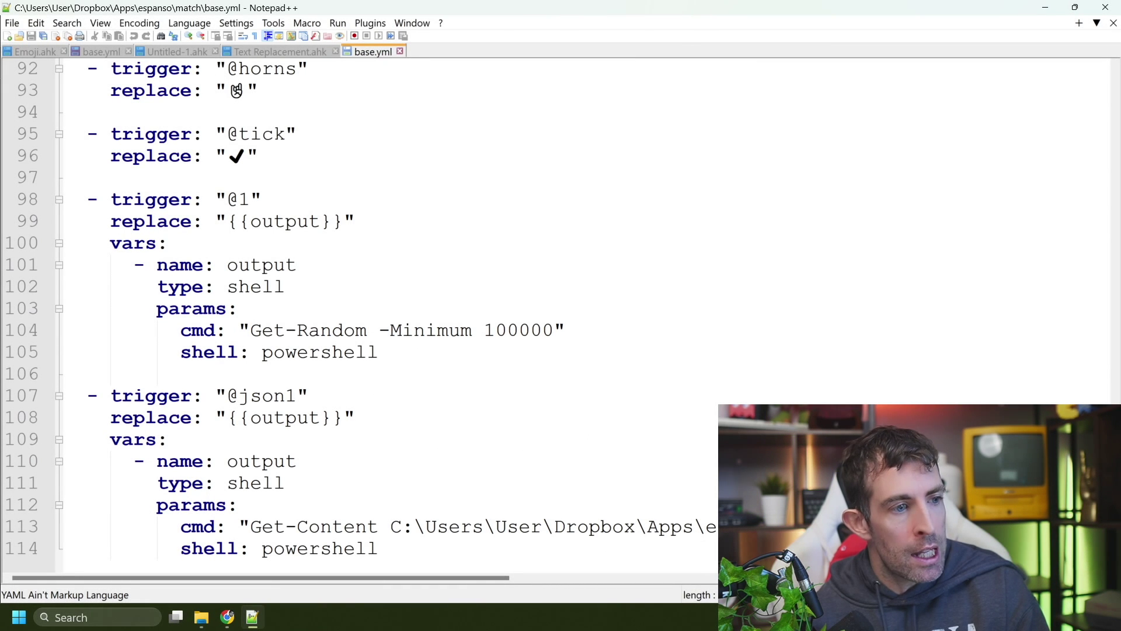
{"action": "left_click_drag", "start_coordinate": [267, 565], "coordinate": [375, 563]}
{"action": "key", "text": "Escape"}
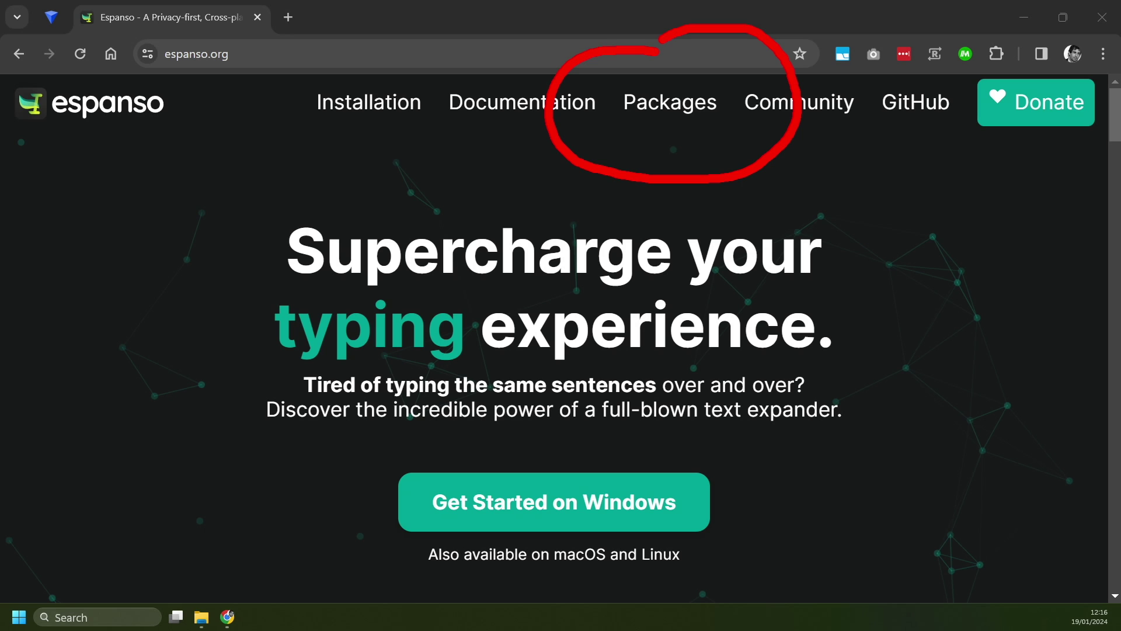
Step: Browse the full package list in Espanso Hub from espanso.org's Packages
{"action": "left_click", "coordinate": [662, 98]}
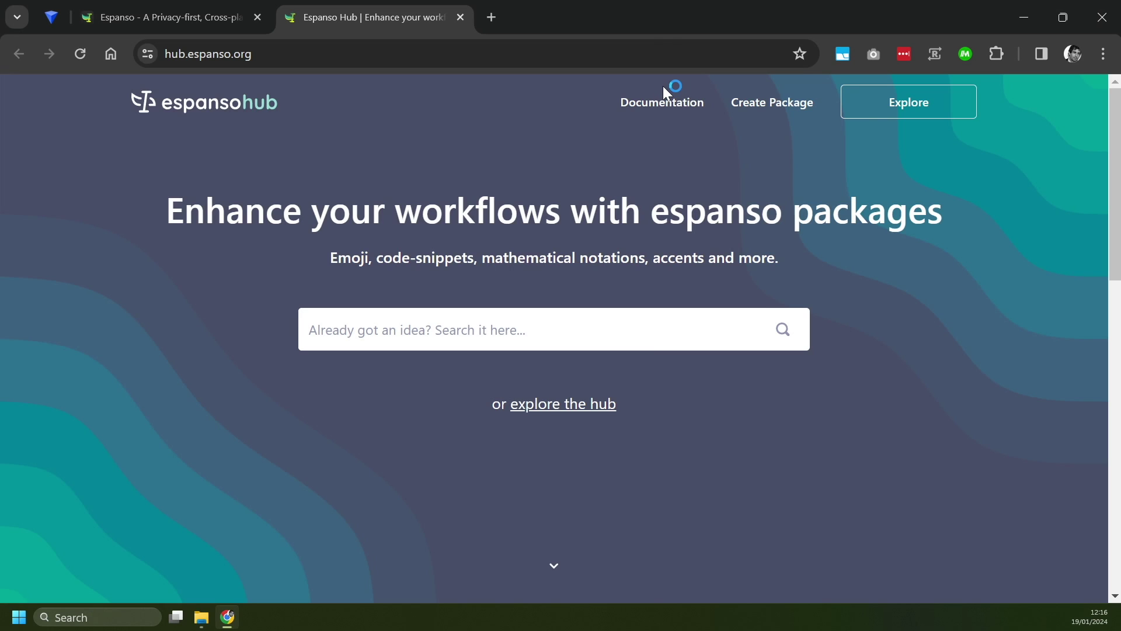
{"action": "left_click", "coordinate": [563, 406]}
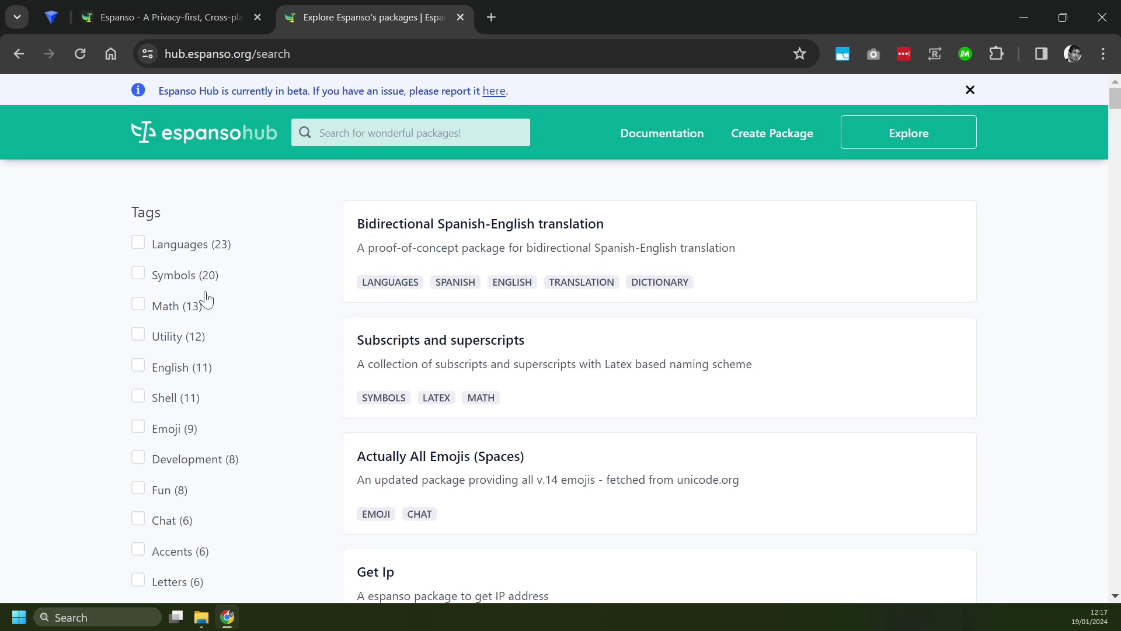
{"action": "scroll", "coordinate": [433, 343], "scroll_direction": "down", "scroll_amount": 3}
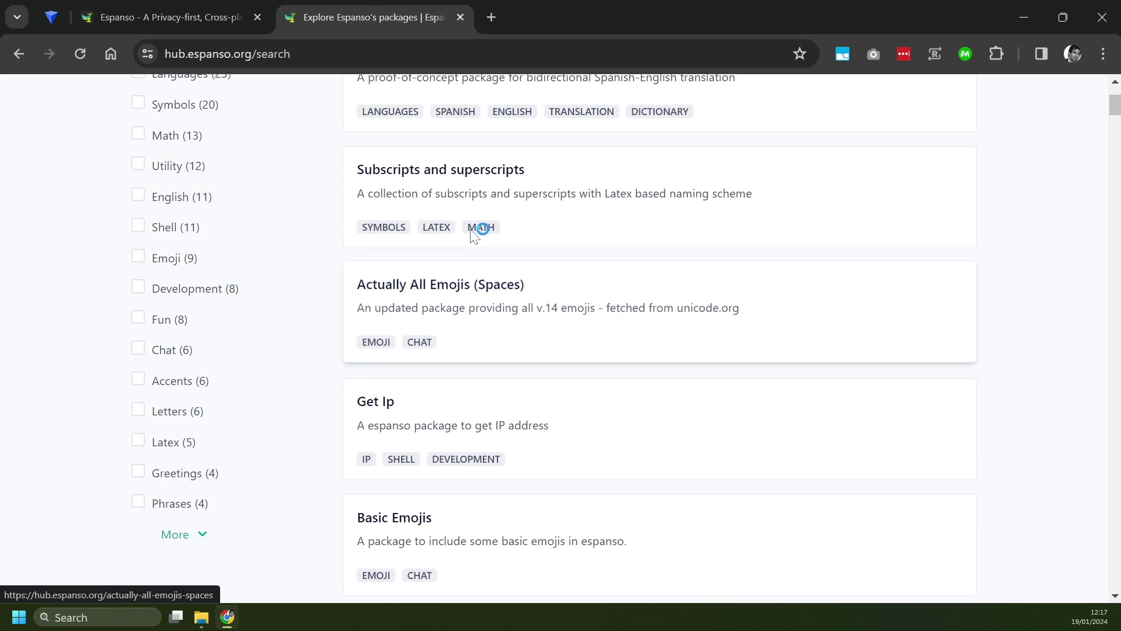
{"action": "scroll", "coordinate": [636, 374], "scroll_direction": "down", "scroll_amount": 7}
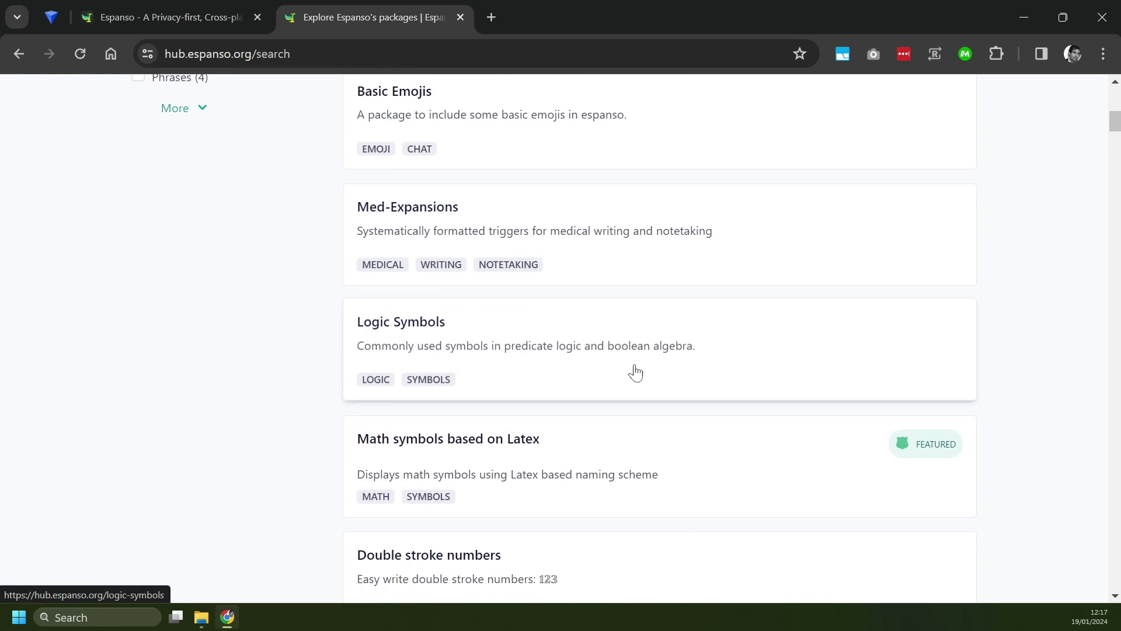
{"action": "scroll", "coordinate": [560, 330], "scroll_direction": "up", "scroll_amount": 4}
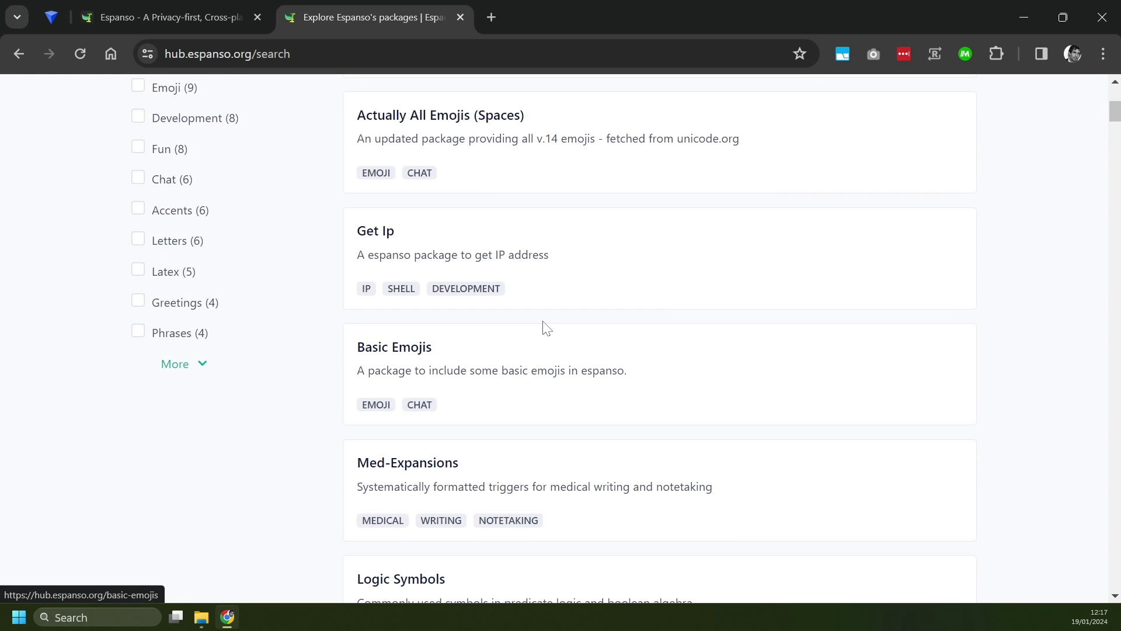
Step: Open the Get Ip package and circle its espanso install get-ip command
{"action": "left_click", "coordinate": [388, 233]}
{"action": "scroll", "coordinate": [625, 307], "scroll_direction": "down", "scroll_amount": 1}
{"action": "scroll", "coordinate": [626, 307], "scroll_direction": "down", "scroll_amount": 3}
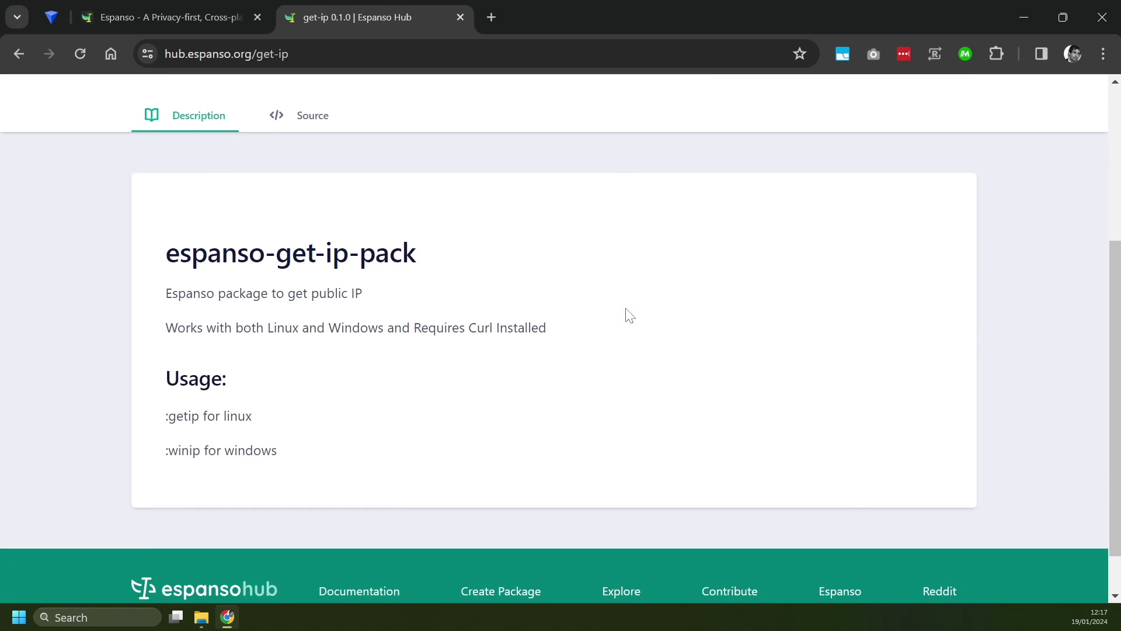
{"action": "scroll", "coordinate": [625, 313], "scroll_direction": "up", "scroll_amount": 3}
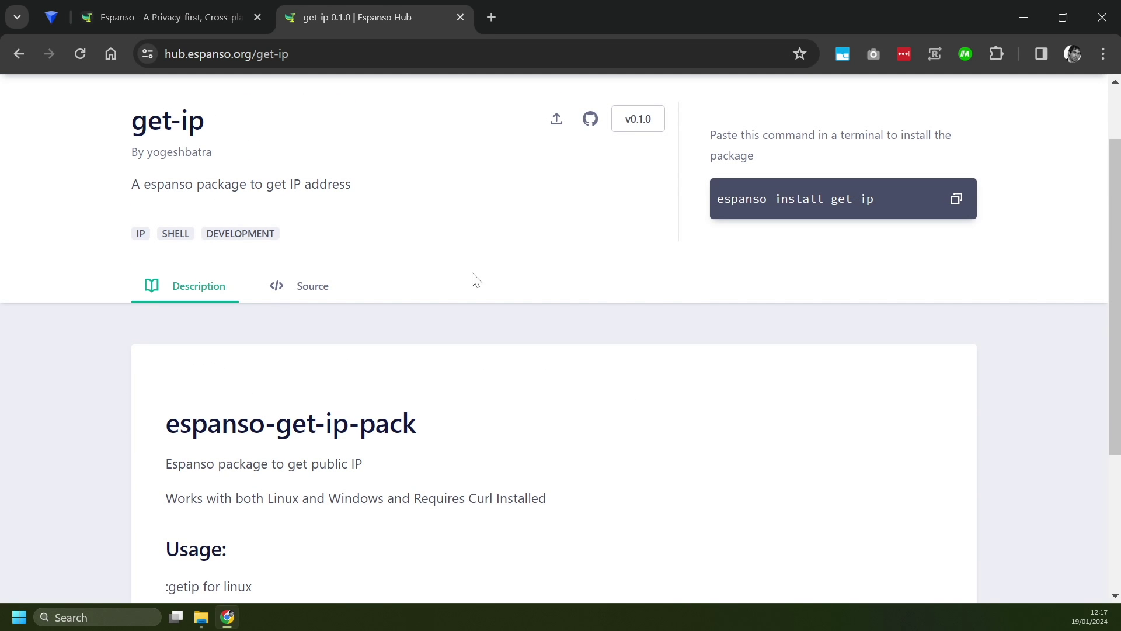
{"action": "mouse_move", "coordinate": [702, 150]}
{"action": "left_mouse_down"}
{"action": "mouse_move", "coordinate": [1073, 245]}
{"action": "mouse_move", "coordinate": [765, 138]}
{"action": "left_mouse_up"}
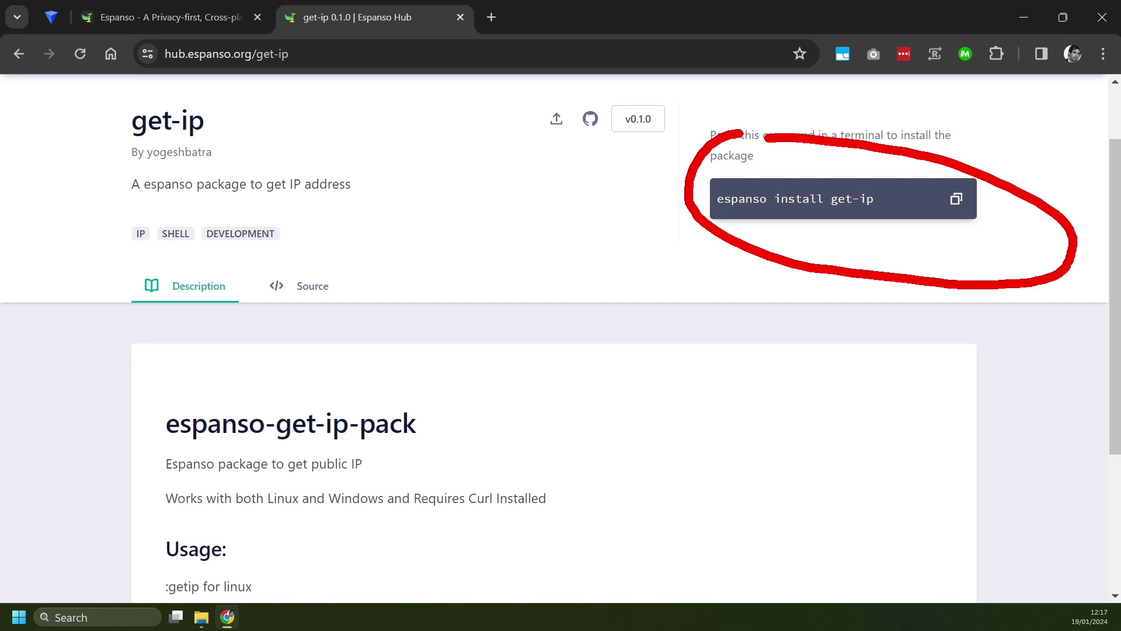
{"action": "key", "text": "Escape"}
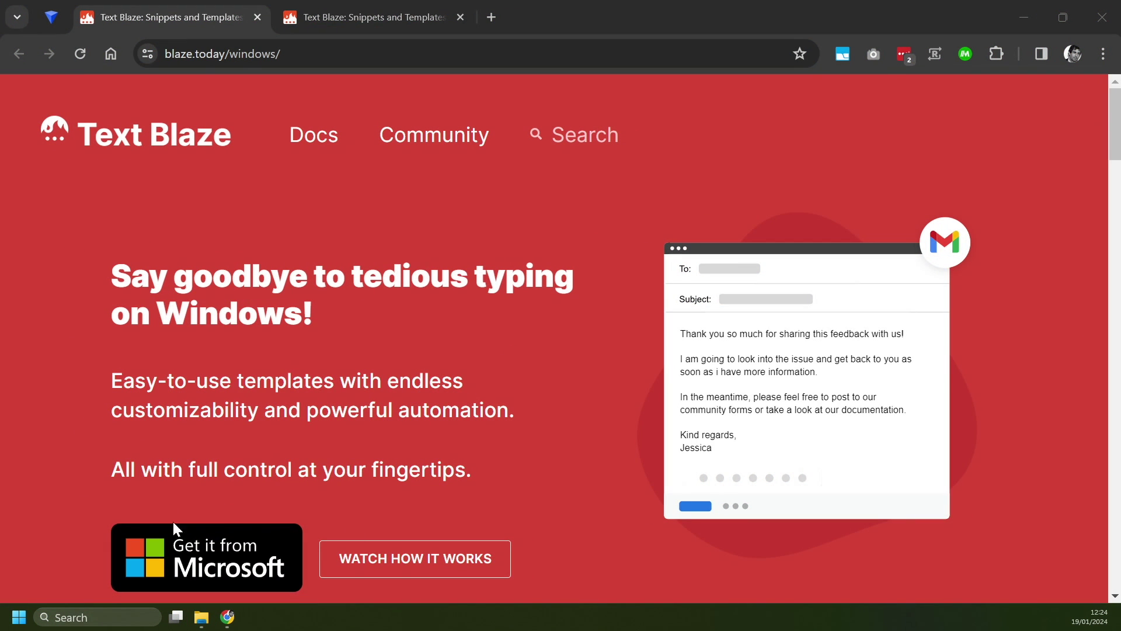
Step: On the Text Blaze download page, mark the download options and the toolbar extension icon
{"action": "left_click", "coordinate": [197, 536]}
{"action": "left_click", "coordinate": [409, 8]}
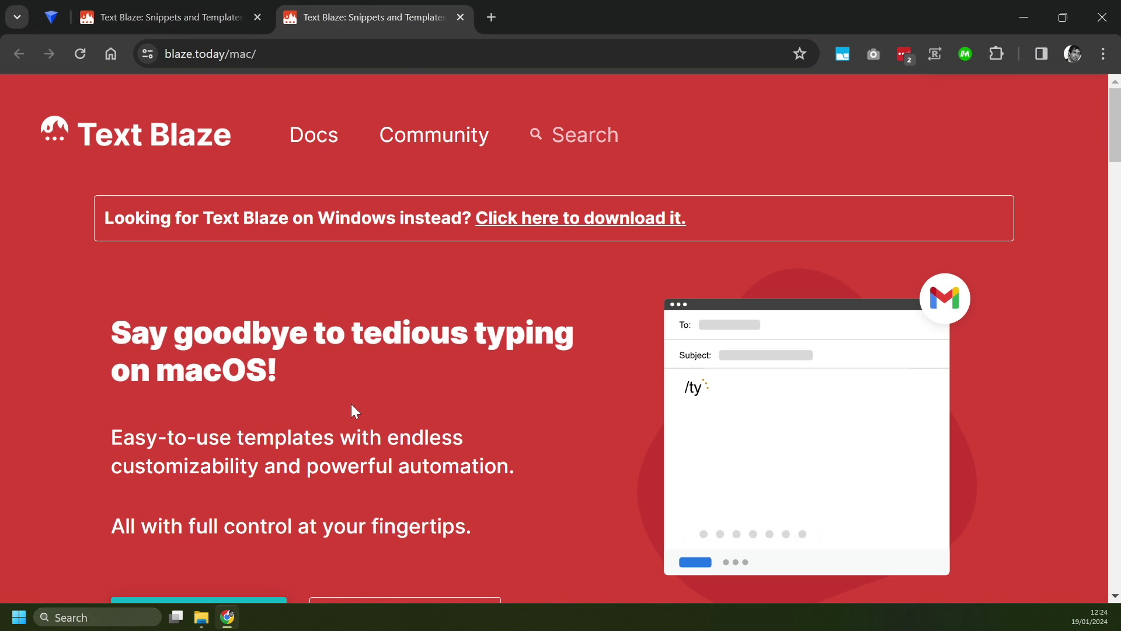
{"action": "scroll", "coordinate": [351, 411], "scroll_direction": "down", "scroll_amount": 4}
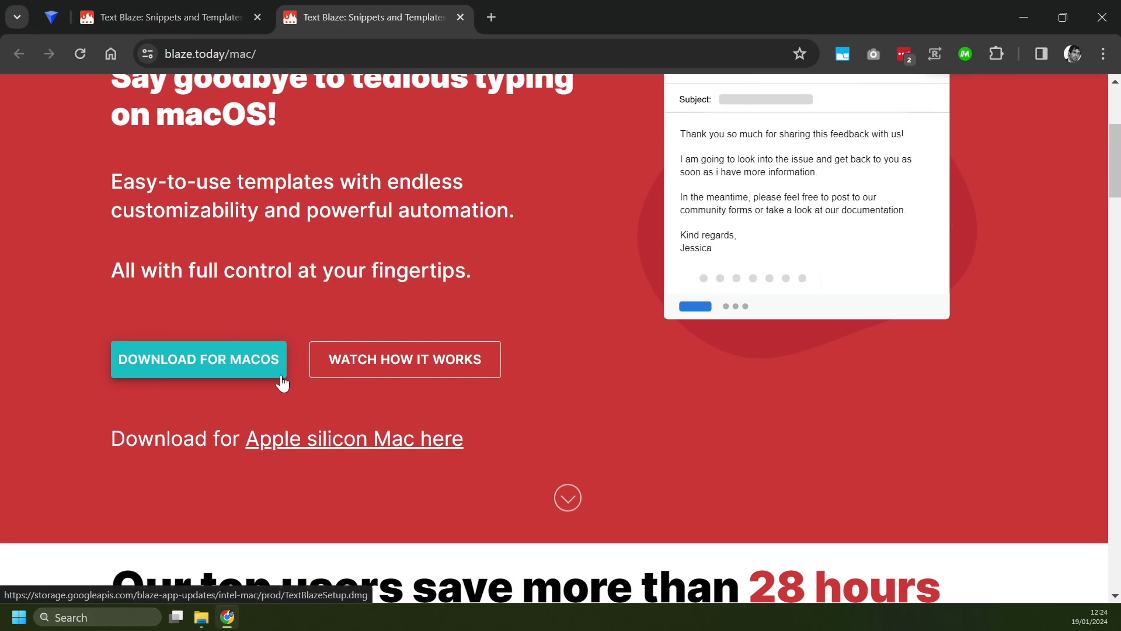
{"action": "left_click_drag", "start_coordinate": [152, 377], "coordinate": [310, 438]}
{"action": "left_click_drag", "start_coordinate": [281, 500], "coordinate": [508, 630]}
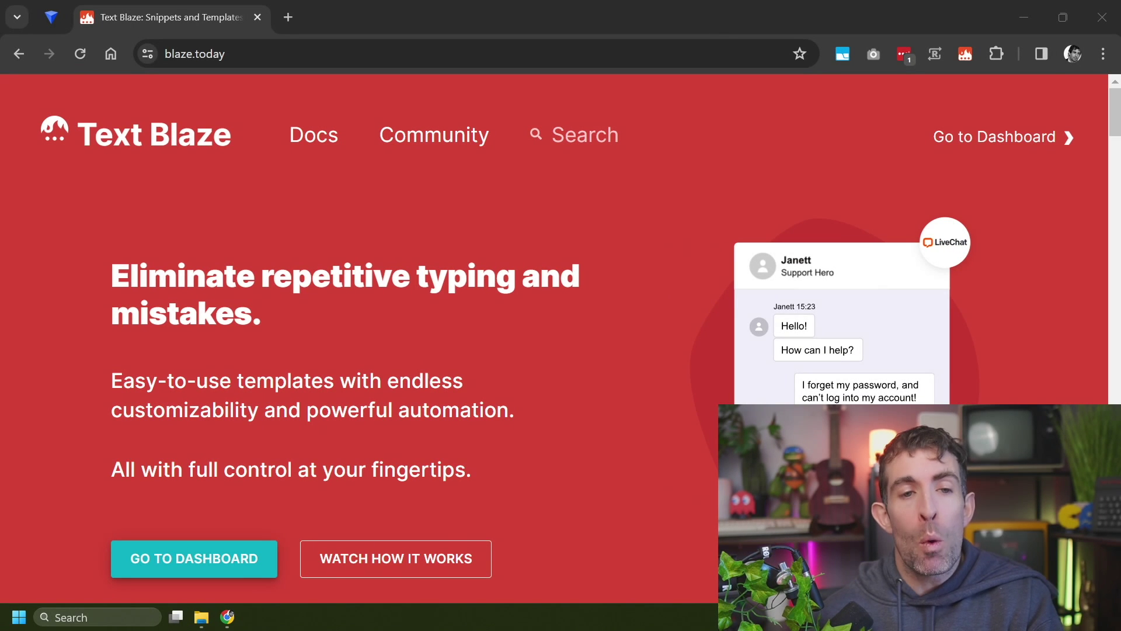
{"action": "mouse_move", "coordinate": [960, 20]}
{"action": "left_mouse_down"}
{"action": "mouse_move", "coordinate": [921, 85]}
{"action": "mouse_move", "coordinate": [1028, 50]}
{"action": "mouse_move", "coordinate": [965, 5]}
{"action": "left_mouse_up"}
{"action": "left_click_drag", "start_coordinate": [855, 117], "coordinate": [949, 66]}
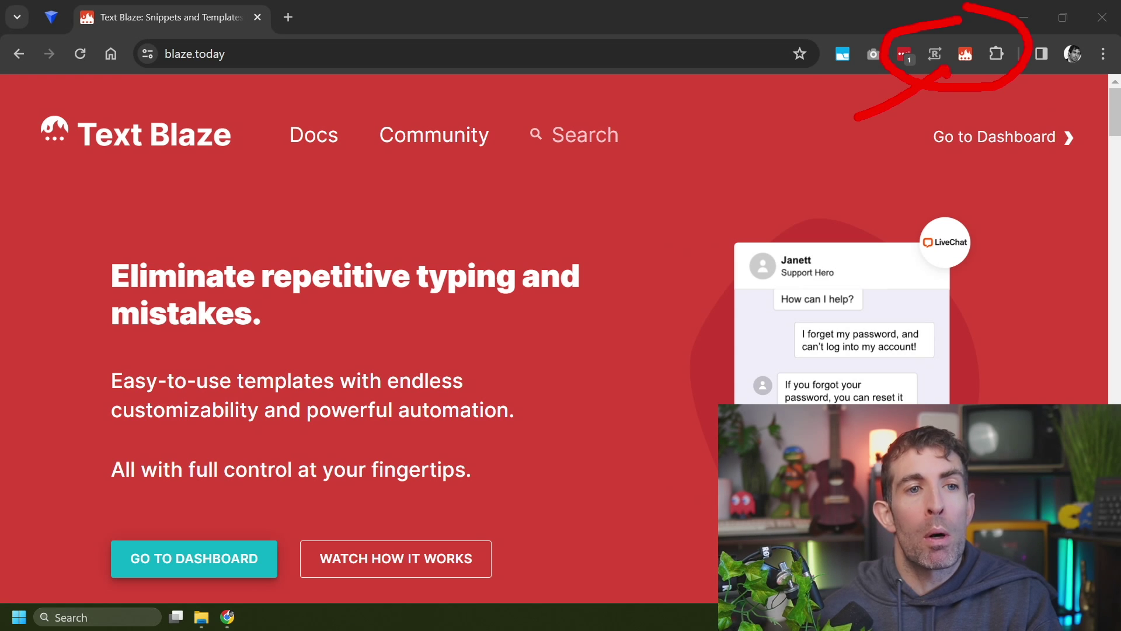
Step: Open the Demo - Plain text snippet from the Text Blaze extension in the dashboard
{"action": "left_click", "coordinate": [965, 54]}
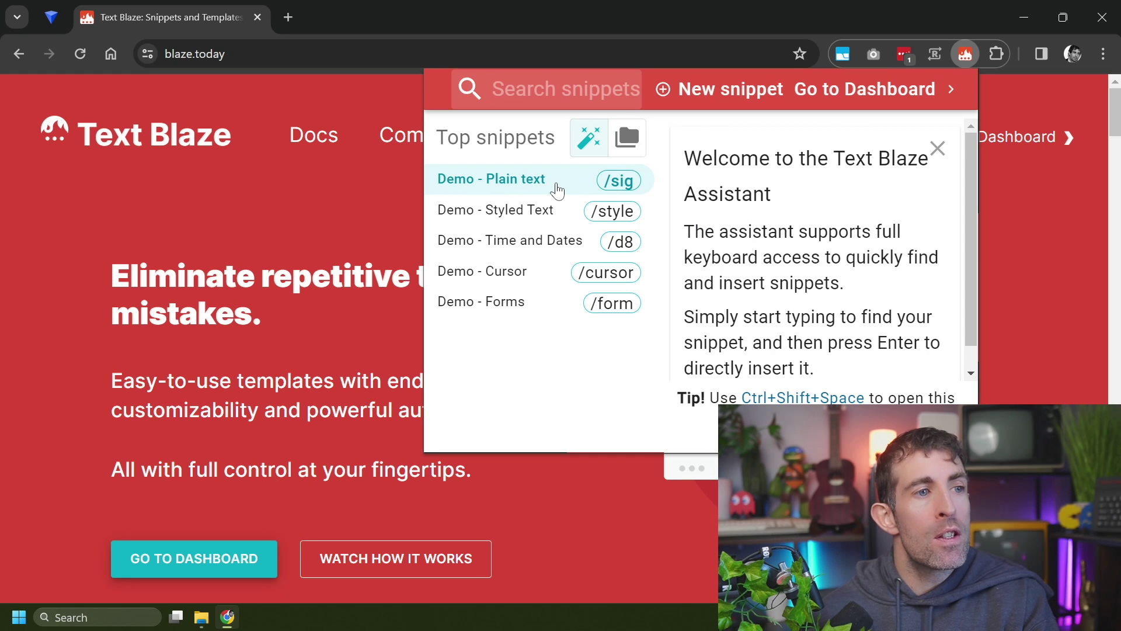
{"action": "left_click", "coordinate": [557, 189]}
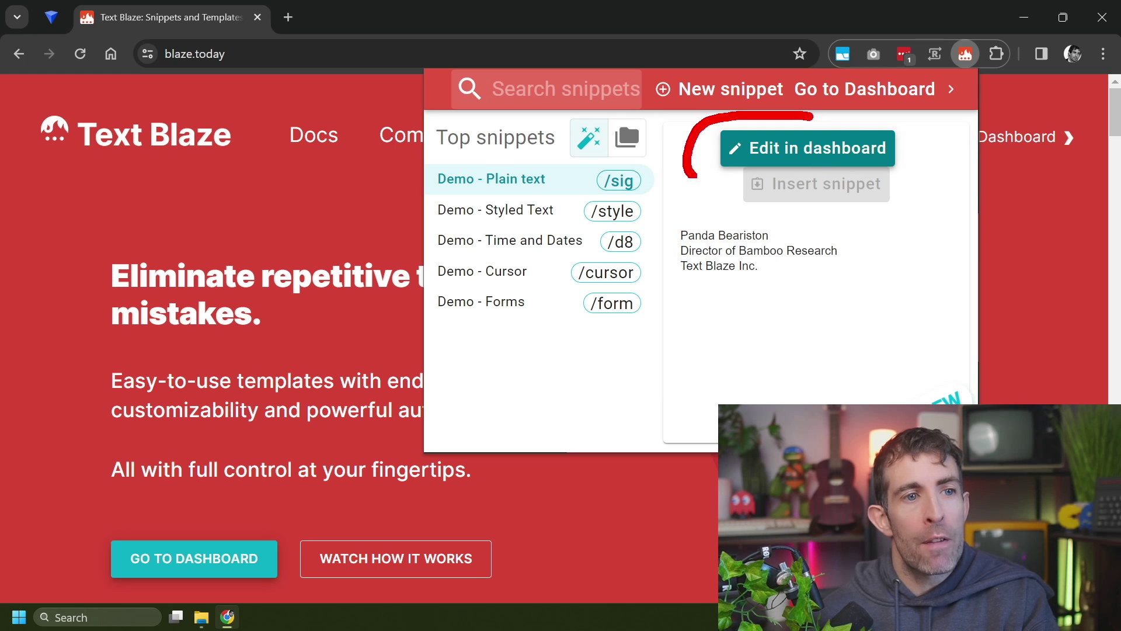
{"action": "left_click", "coordinate": [809, 146]}
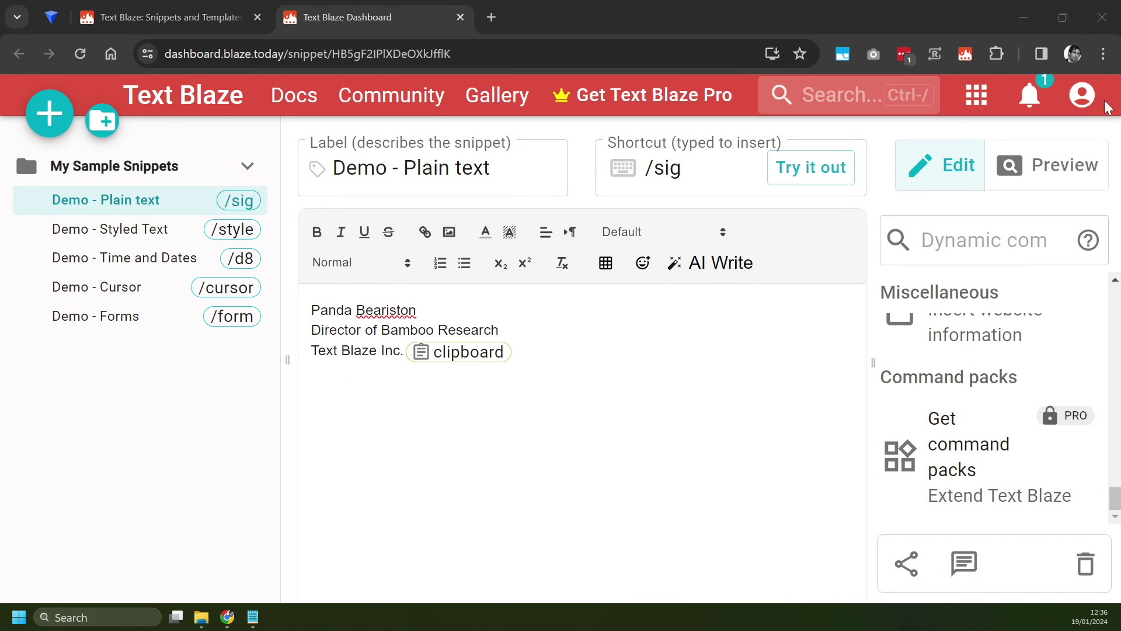
{"action": "mouse_move", "coordinate": [679, 125]}
{"action": "left_mouse_down"}
{"action": "mouse_move", "coordinate": [591, 169]}
{"action": "mouse_move", "coordinate": [730, 160]}
{"action": "mouse_move", "coordinate": [688, 121]}
{"action": "left_mouse_up"}
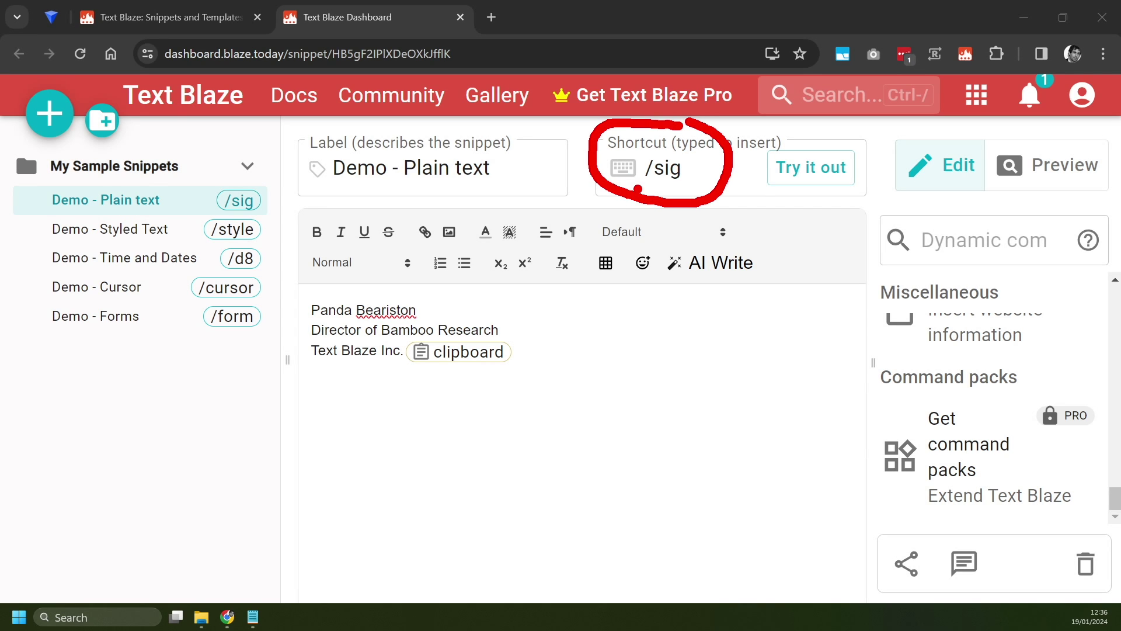
{"action": "left_click_drag", "start_coordinate": [768, 282], "coordinate": [628, 399]}
{"action": "key", "text": "Escape"}
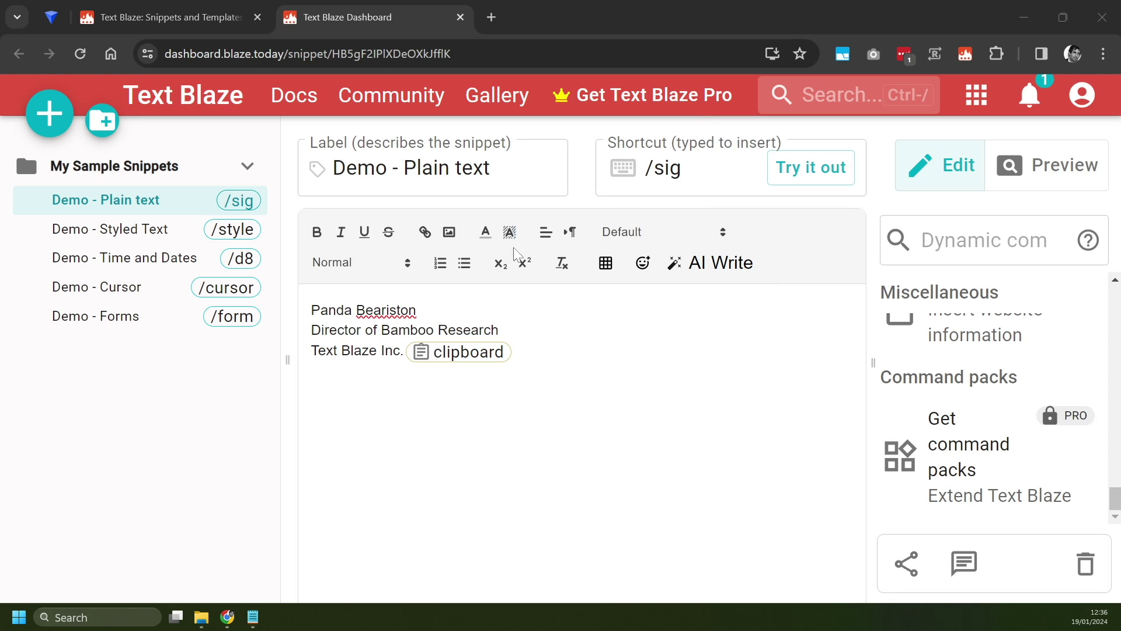
{"action": "left_click_drag", "start_coordinate": [305, 292], "coordinate": [784, 299]}
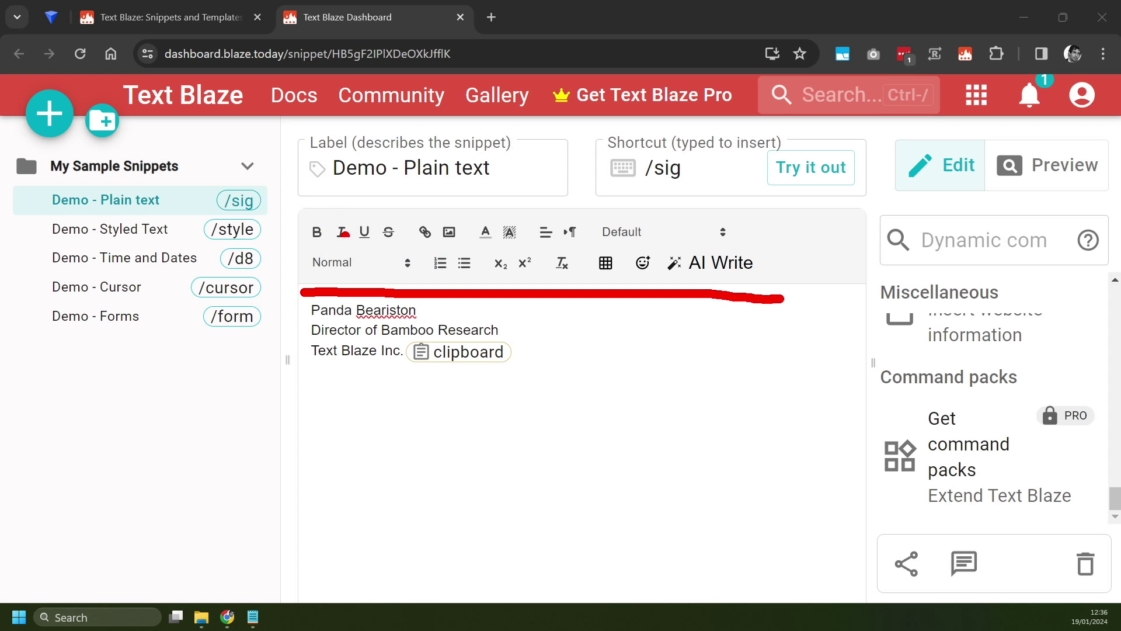
{"action": "mouse_move", "coordinate": [487, 397]}
{"action": "left_mouse_down"}
{"action": "mouse_move", "coordinate": [737, 407]}
{"action": "mouse_move", "coordinate": [778, 420]}
{"action": "mouse_move", "coordinate": [733, 398]}
{"action": "left_mouse_up"}
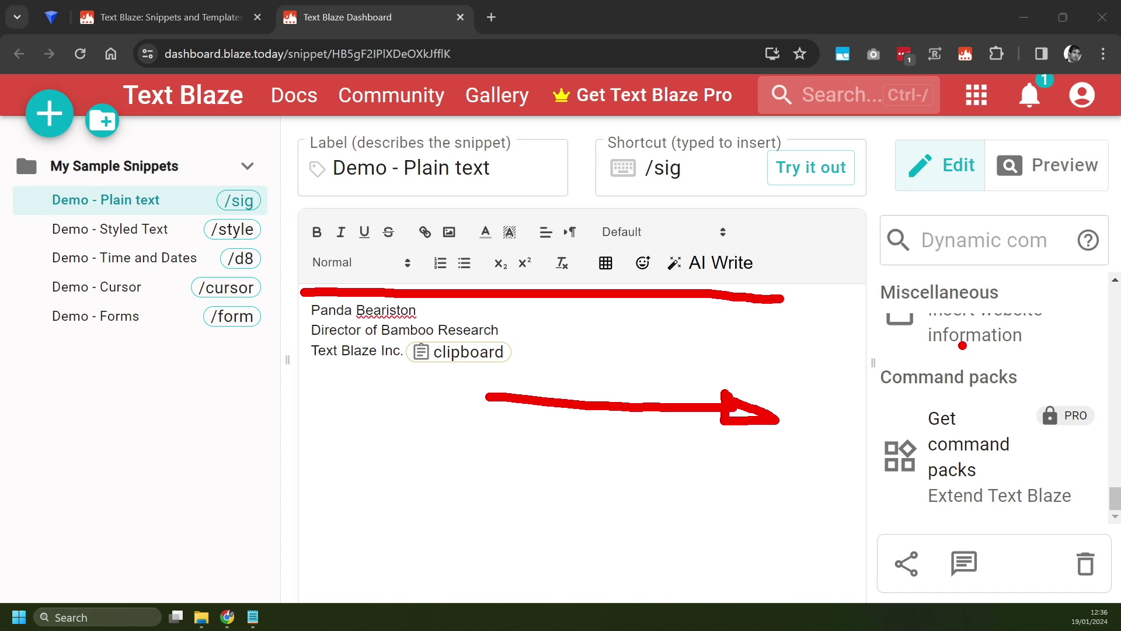
{"action": "key", "text": "Escape"}
Step: Replace the snippet body with the long copied code block, exceeding 2,500 characters
{"action": "scroll", "coordinate": [992, 409], "scroll_direction": "up", "scroll_amount": 10}
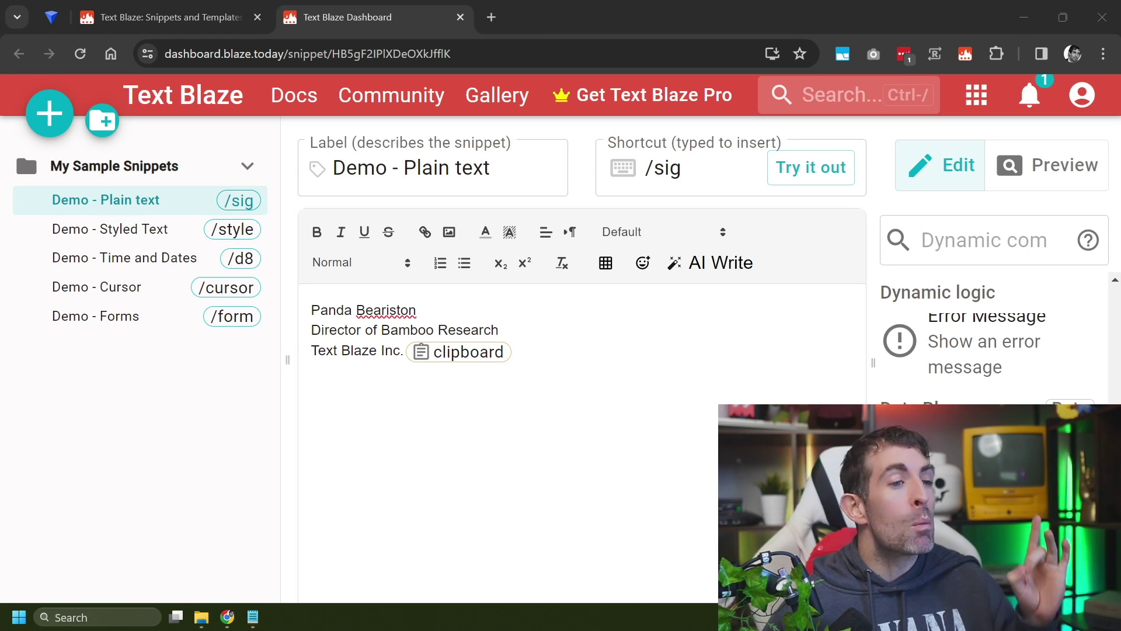
{"action": "key", "text": "alt+Tab"}
{"action": "key", "text": "ctrl+a"}
{"action": "key", "text": "ctrl+v"}
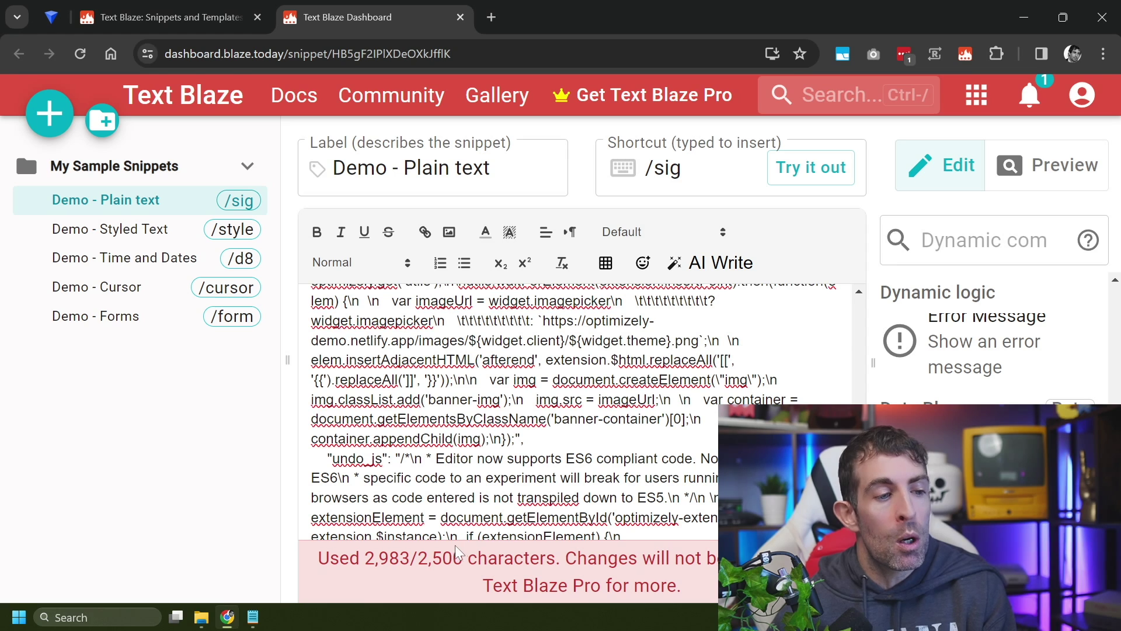
Step: Mark the over-limit pasted code and underline the Upgrade to Text Blaze Pro notice
{"action": "mouse_move", "coordinate": [365, 474]}
{"action": "left_mouse_down"}
{"action": "mouse_move", "coordinate": [406, 545]}
{"action": "mouse_move", "coordinate": [378, 545]}
{"action": "left_mouse_up"}
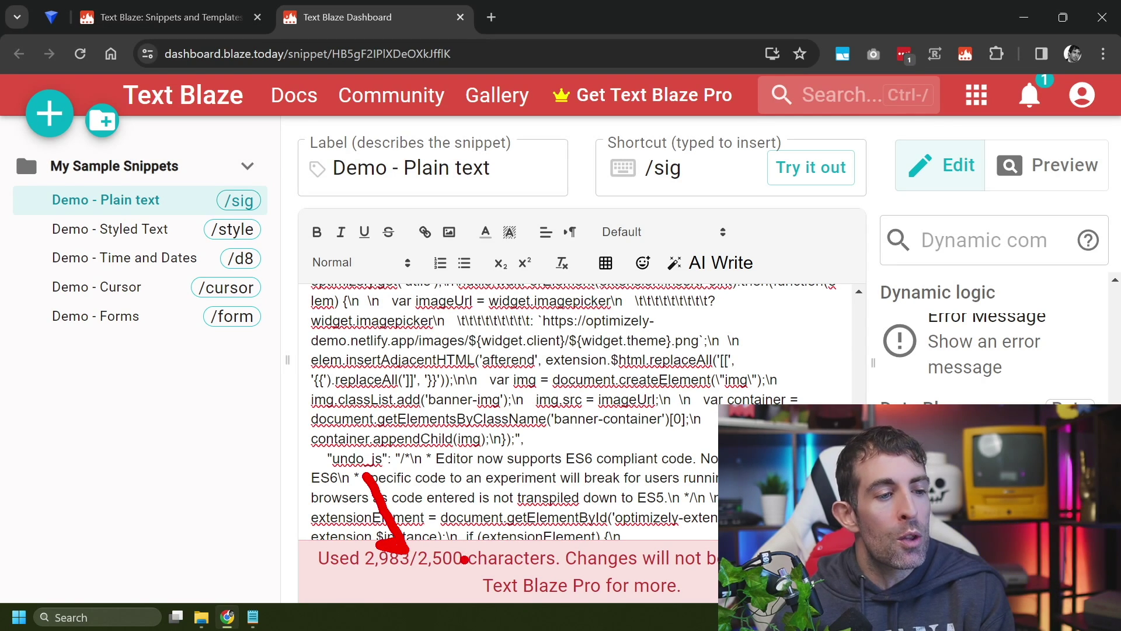
{"action": "left_click_drag", "start_coordinate": [469, 599], "coordinate": [594, 603]}
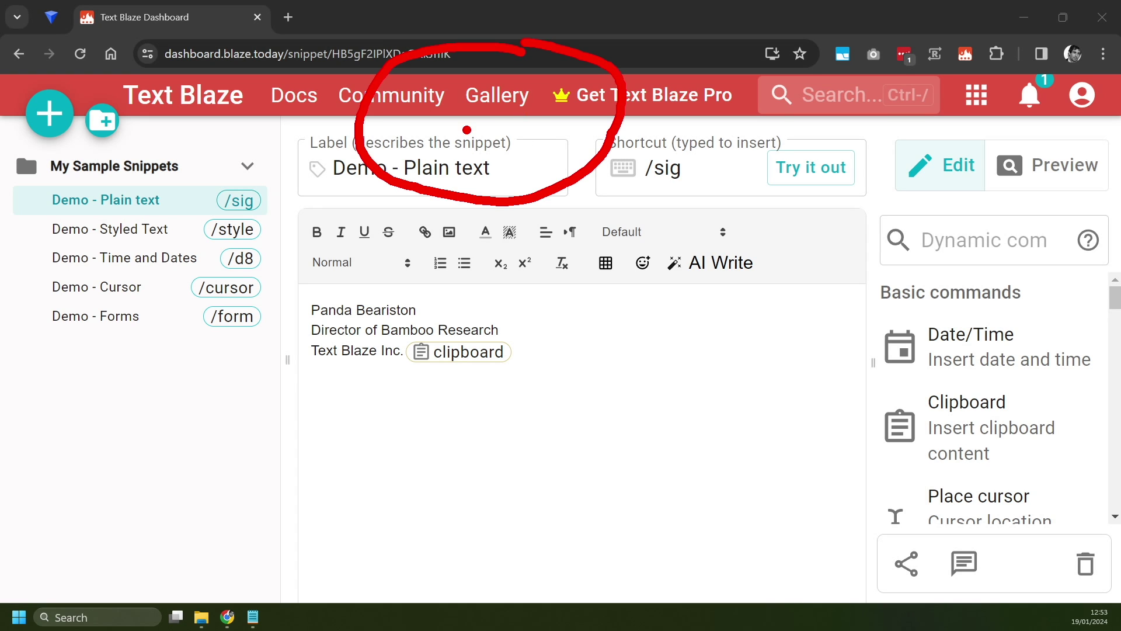
Step: Open the Text Blaze snippet gallery and scroll through its categories
{"action": "left_click", "coordinate": [497, 96]}
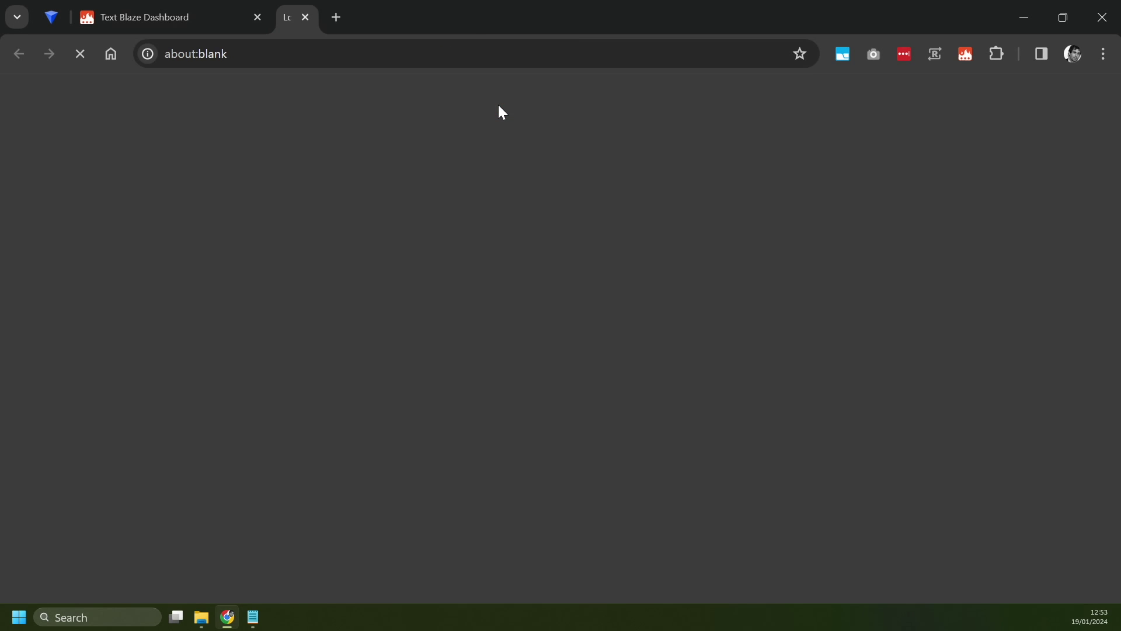
{"action": "scroll", "coordinate": [446, 400], "scroll_direction": "down", "scroll_amount": 5}
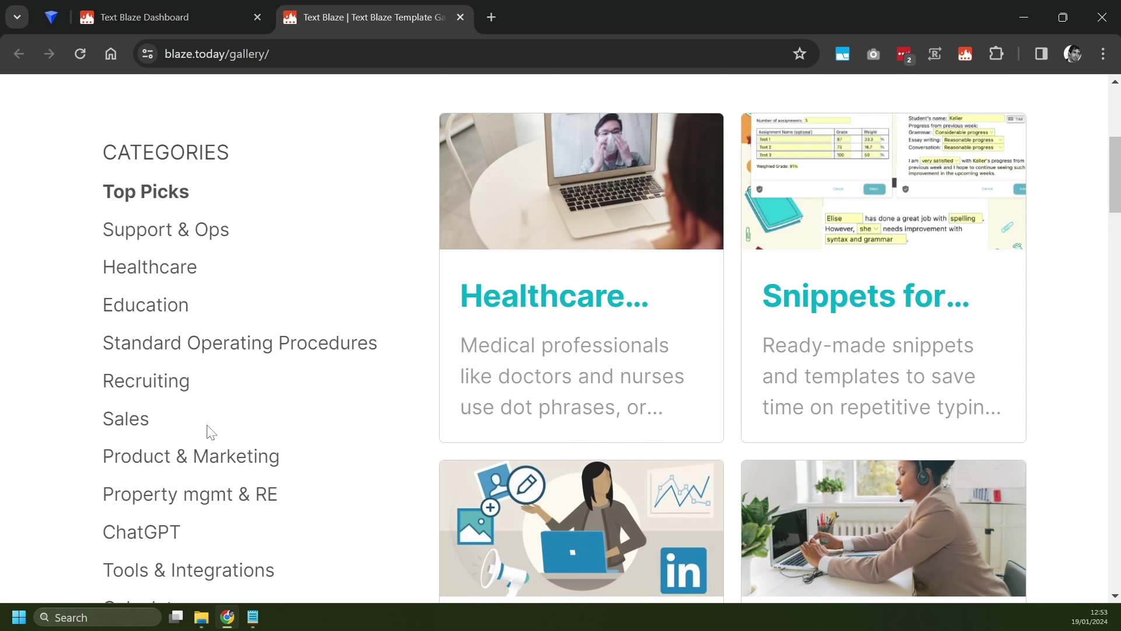
{"action": "scroll", "coordinate": [210, 430], "scroll_direction": "down", "scroll_amount": 1}
{"action": "scroll", "coordinate": [255, 465], "scroll_direction": "down", "scroll_amount": 2}
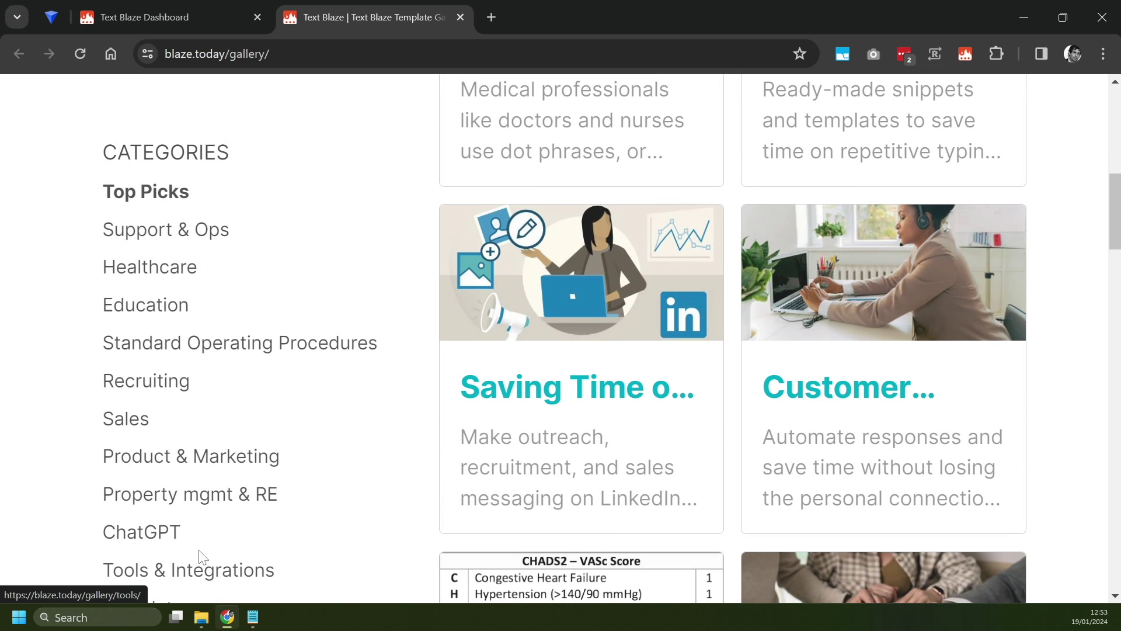
Step: Open the ChatGPT category's 'Bring ChatGPT anywhere' template and circle Copy to Text Blaze
{"action": "left_click", "coordinate": [154, 535]}
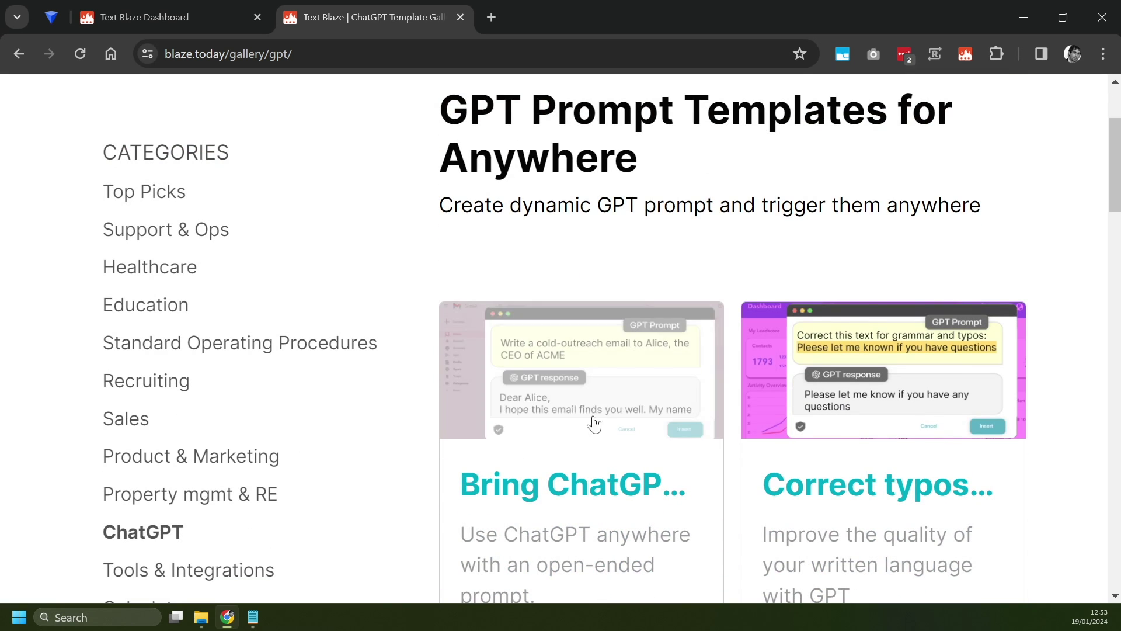
{"action": "left_click", "coordinate": [608, 484]}
{"action": "scroll", "coordinate": [669, 381], "scroll_direction": "down", "scroll_amount": 20}
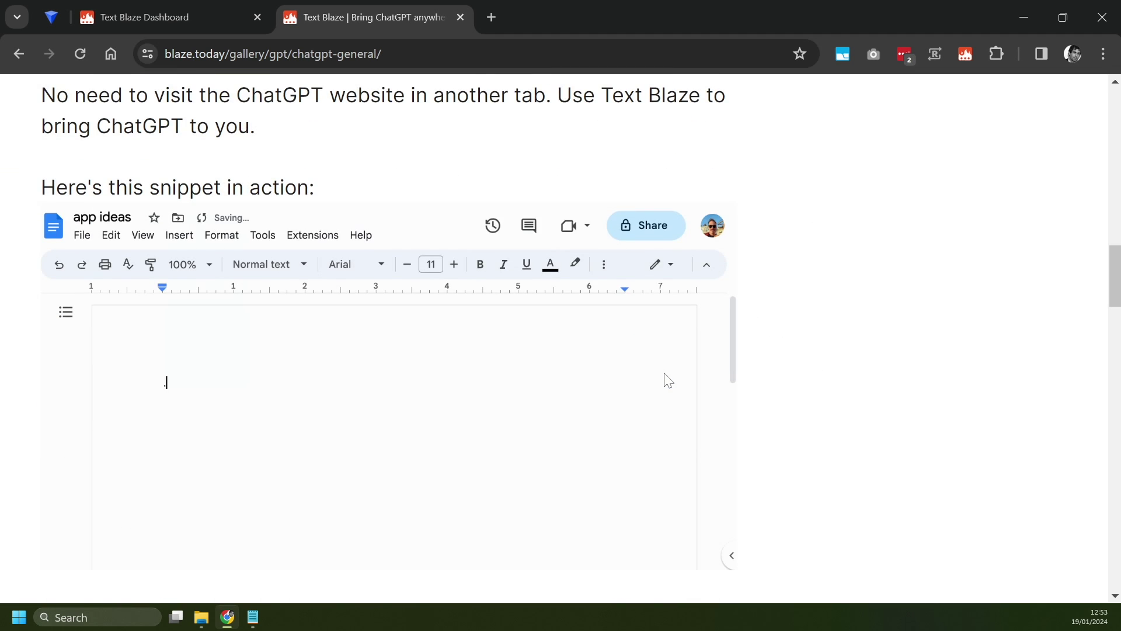
{"action": "scroll", "coordinate": [669, 381], "scroll_direction": "down", "scroll_amount": 5}
{"action": "mouse_move", "coordinate": [736, 506]}
{"action": "left_mouse_down"}
{"action": "mouse_move", "coordinate": [545, 541]}
{"action": "mouse_move", "coordinate": [792, 543]}
{"action": "mouse_move", "coordinate": [691, 504]}
{"action": "left_mouse_up"}
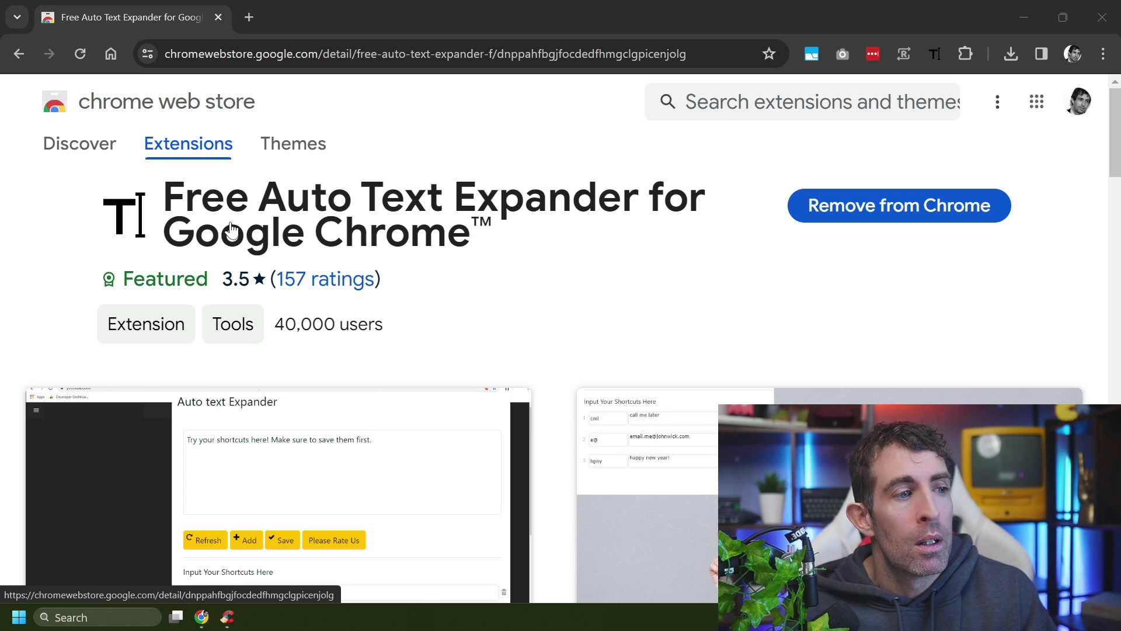
Step: Circle the listing's 3.5 rating and toolbar icon, then open Auto Text Expander's options page
{"action": "mouse_move", "coordinate": [302, 192]}
{"action": "left_mouse_down"}
{"action": "mouse_move", "coordinate": [120, 280]}
{"action": "mouse_move", "coordinate": [301, 190]}
{"action": "left_mouse_up"}
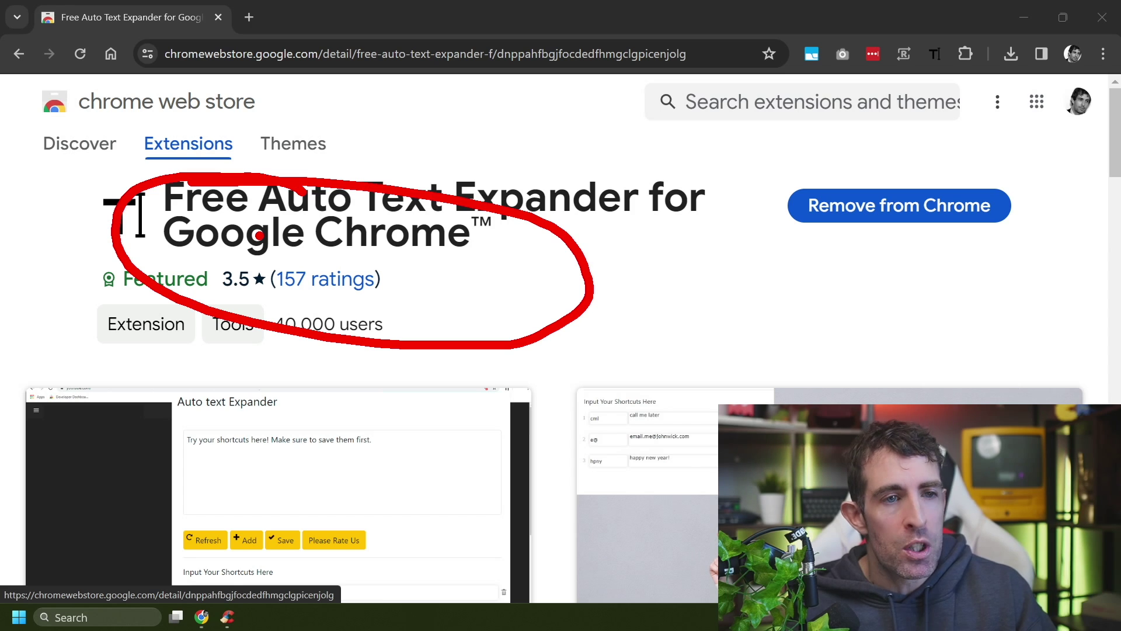
{"action": "key", "text": "Escape"}
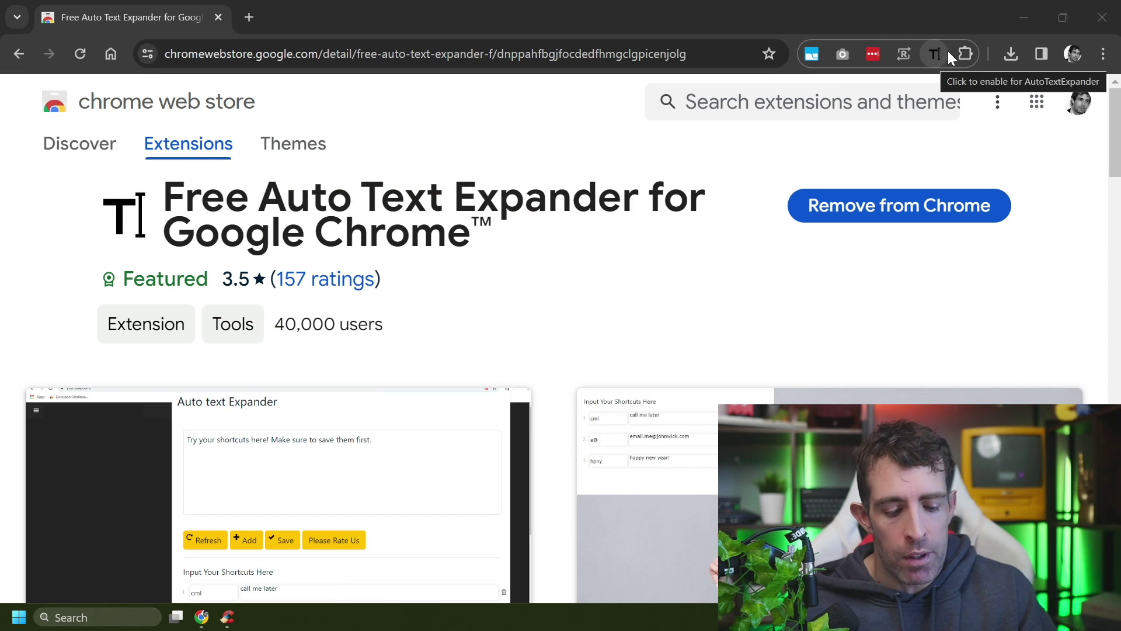
{"action": "mouse_move", "coordinate": [952, 24]}
{"action": "left_mouse_down"}
{"action": "mouse_move", "coordinate": [886, 41]}
{"action": "mouse_move", "coordinate": [960, 26]}
{"action": "left_mouse_up"}
{"action": "key", "text": "Escape"}
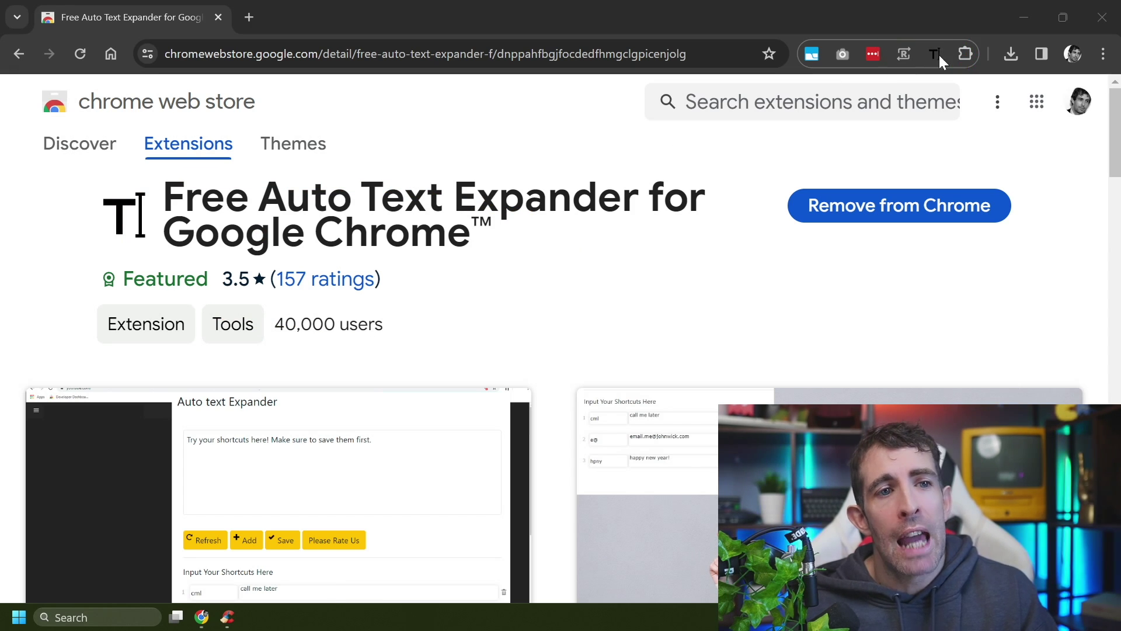
{"action": "left_click", "coordinate": [935, 53]}
{"action": "scroll", "coordinate": [461, 256], "scroll_direction": "down", "scroll_amount": 4}
Step: Add a new shortcut row and move into its Expanded Text field
{"action": "scroll", "coordinate": [584, 403], "scroll_direction": "up", "scroll_amount": 4}
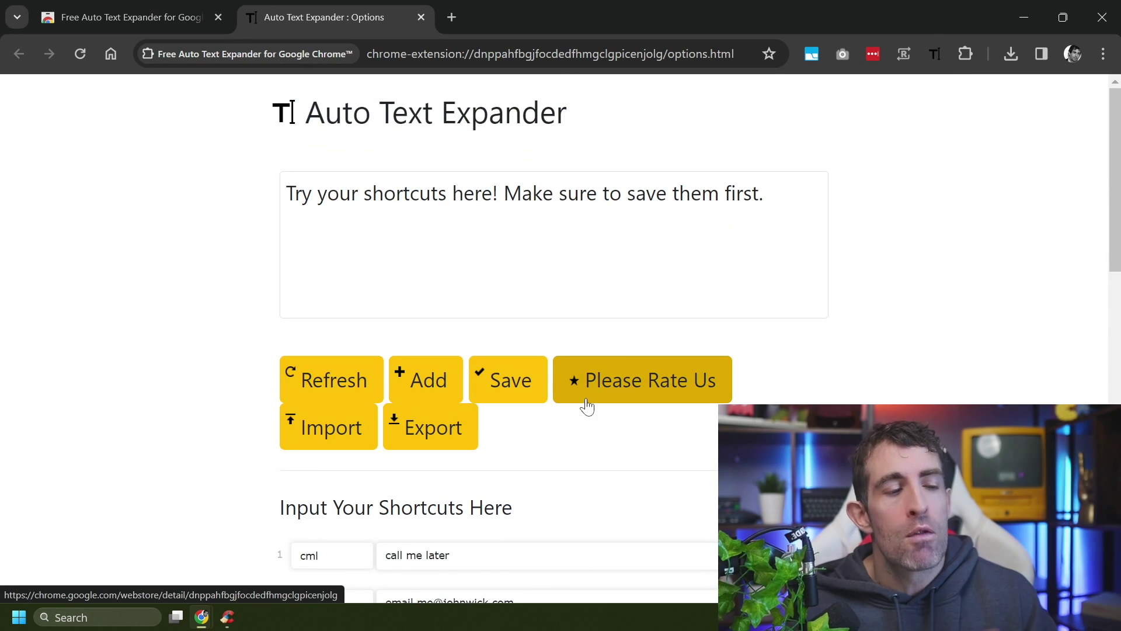
{"action": "scroll", "coordinate": [563, 288], "scroll_direction": "down", "scroll_amount": 1}
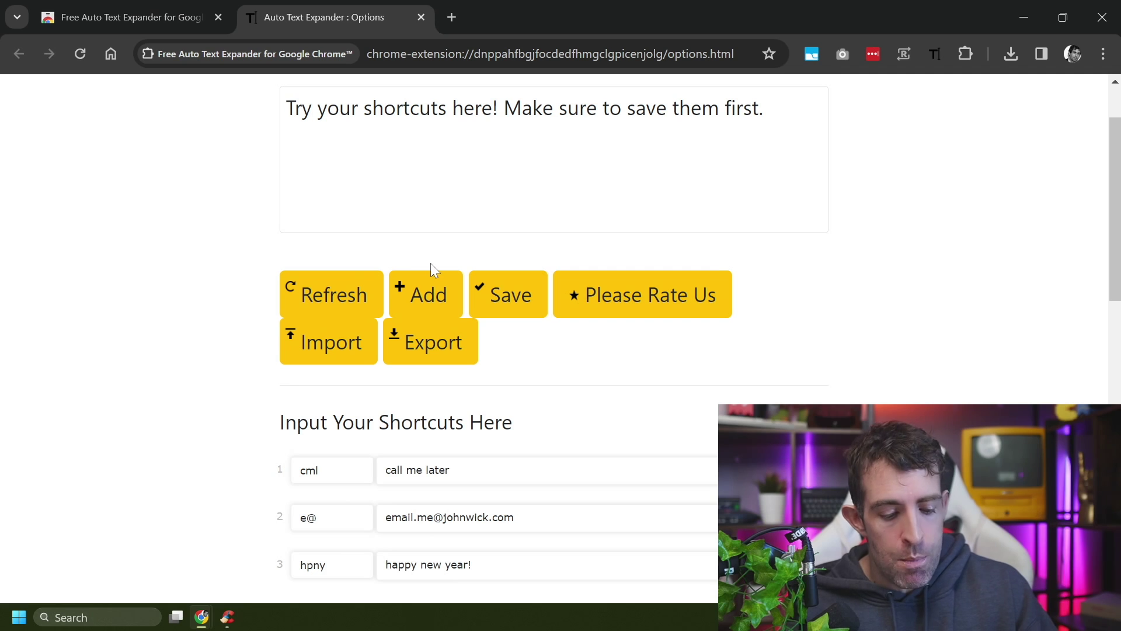
{"action": "left_click", "coordinate": [447, 310]}
{"action": "scroll", "coordinate": [388, 388], "scroll_direction": "down", "scroll_amount": 2}
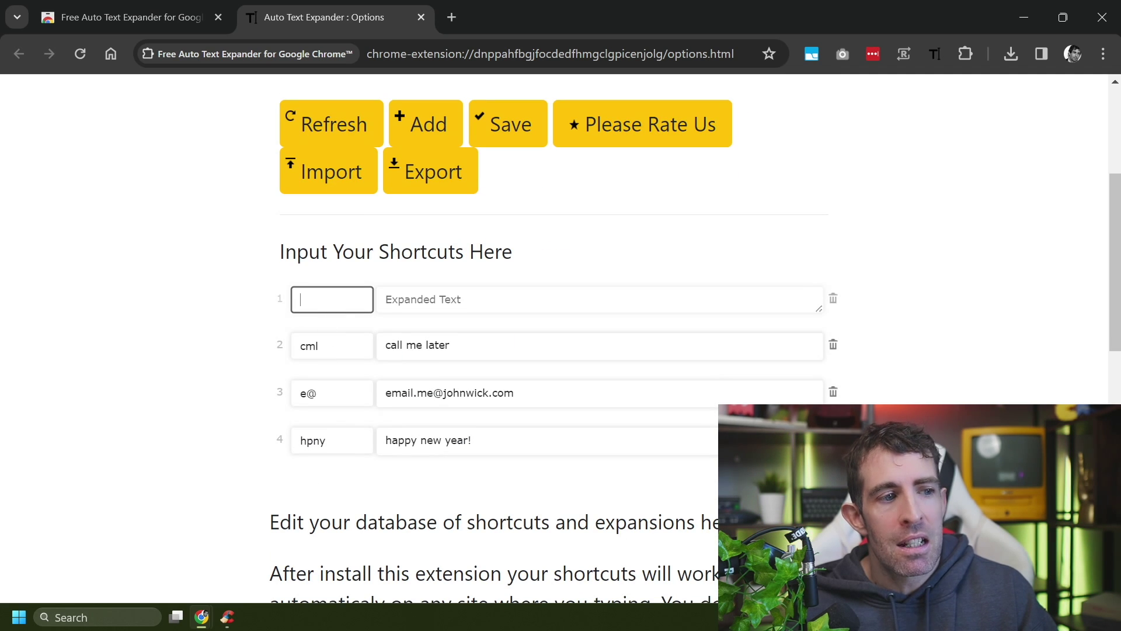
{"action": "left_click", "coordinate": [596, 299]}
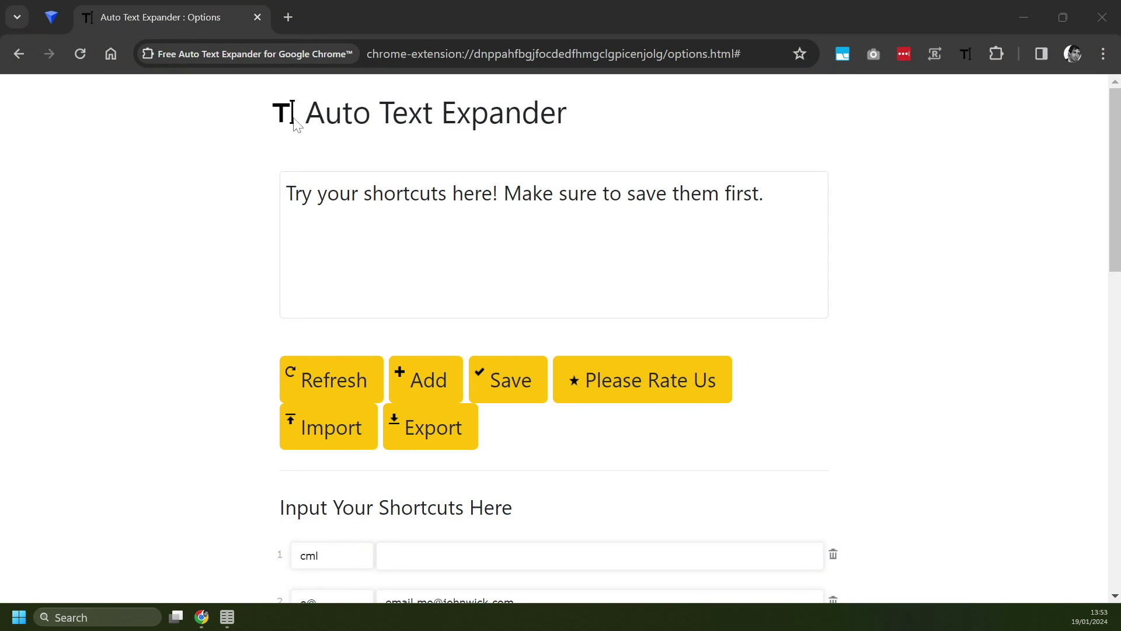
Step: Annotate the shortcut list and expansion fields with marks and arrows
{"action": "scroll", "coordinate": [450, 195], "scroll_direction": "down", "scroll_amount": 14}
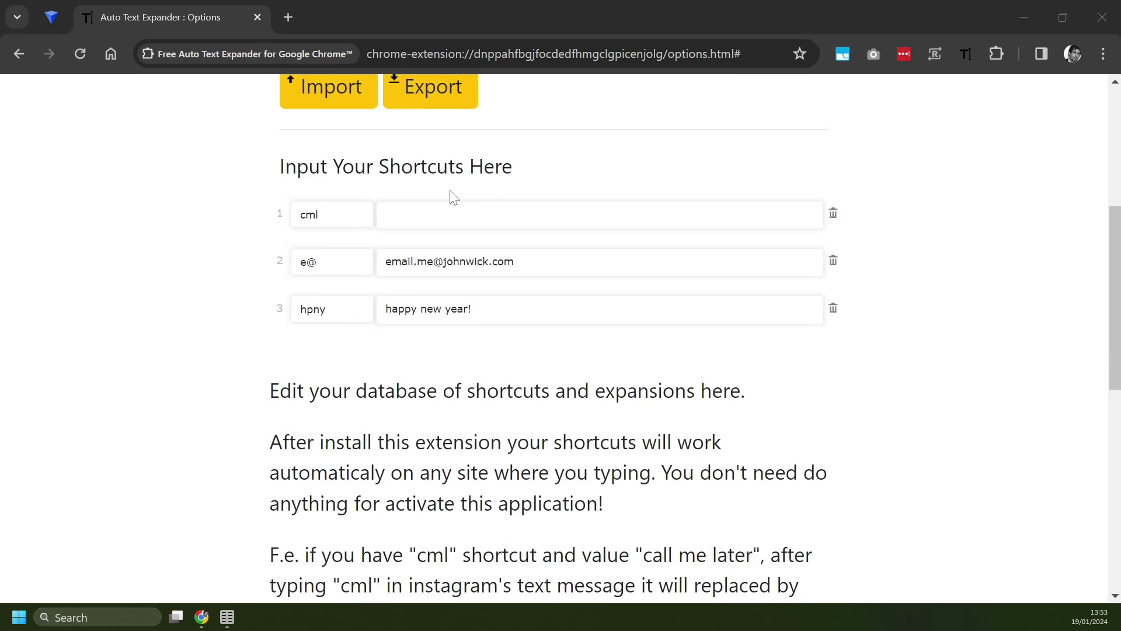
{"action": "scroll", "coordinate": [454, 197], "scroll_direction": "down", "scroll_amount": 1}
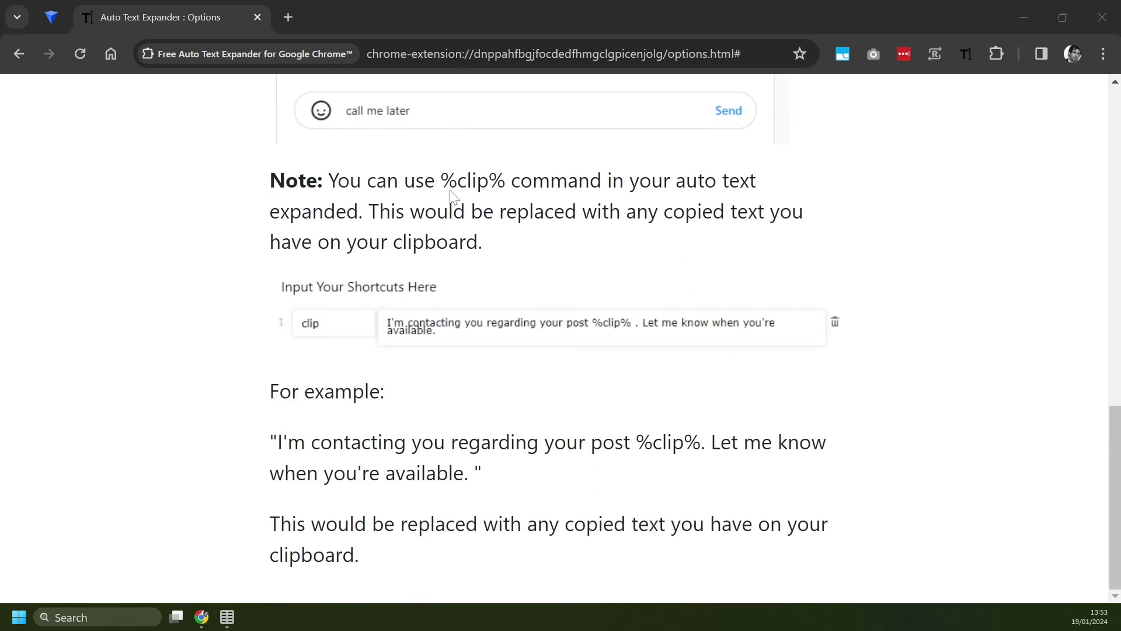
{"action": "scroll", "coordinate": [451, 193], "scroll_direction": "up", "scroll_amount": 12}
{"action": "left_click_drag", "start_coordinate": [545, 405], "coordinate": [561, 484]}
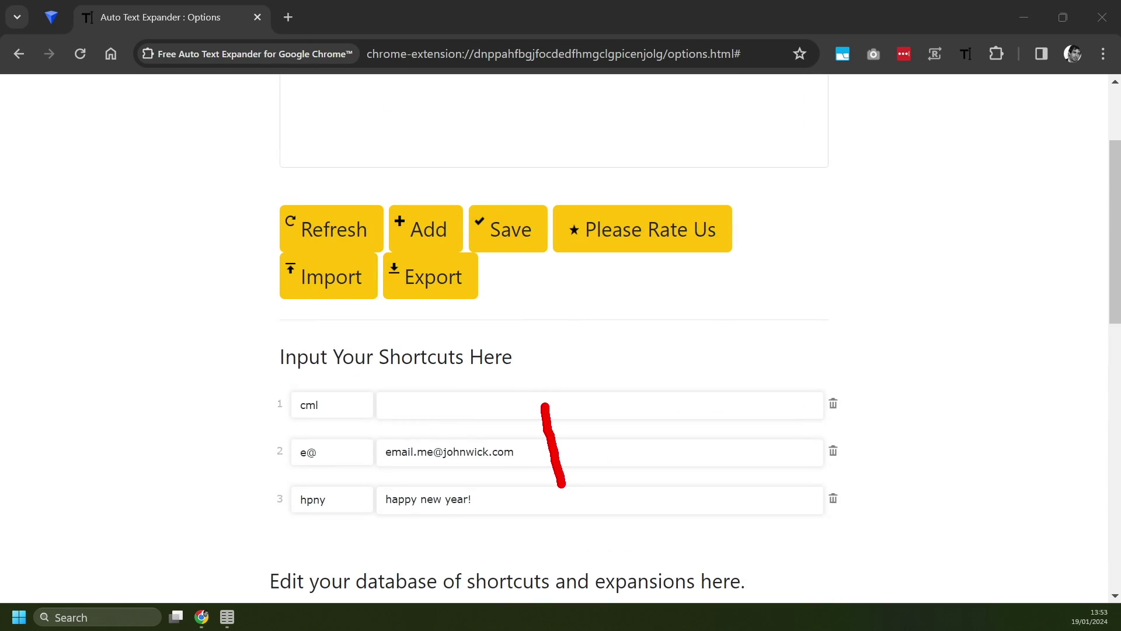
{"action": "mouse_move", "coordinate": [403, 354]}
{"action": "left_mouse_down"}
{"action": "mouse_move", "coordinate": [376, 390]}
{"action": "mouse_move", "coordinate": [391, 445]}
{"action": "left_mouse_up"}
{"action": "left_click_drag", "start_coordinate": [820, 339], "coordinate": [780, 459]}
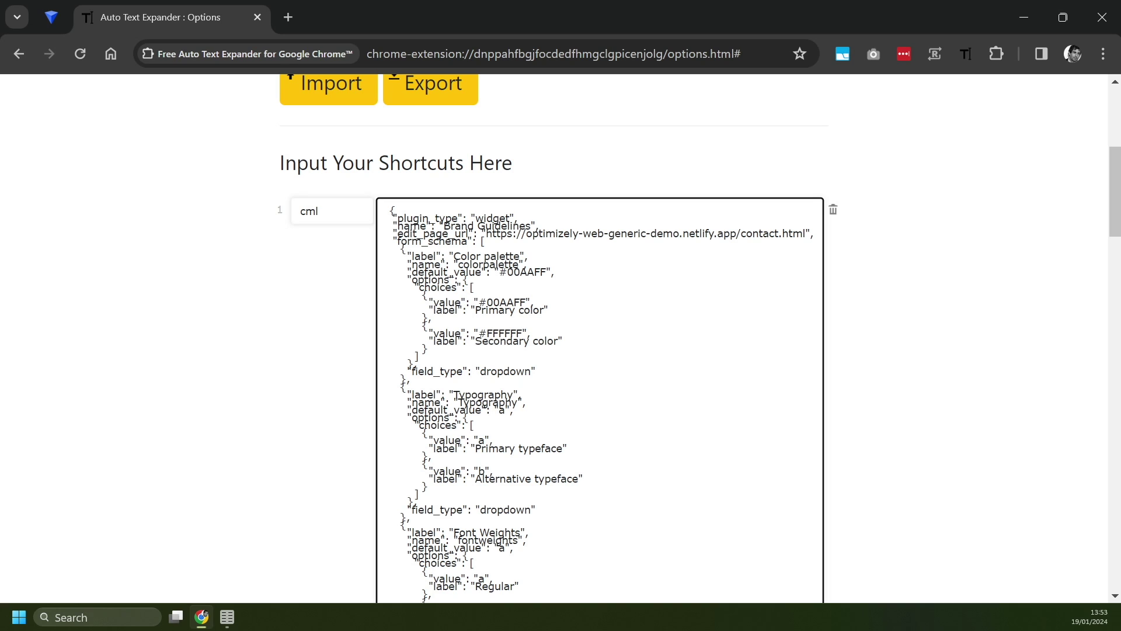
{"action": "scroll", "coordinate": [576, 257], "scroll_direction": "up", "scroll_amount": 5}
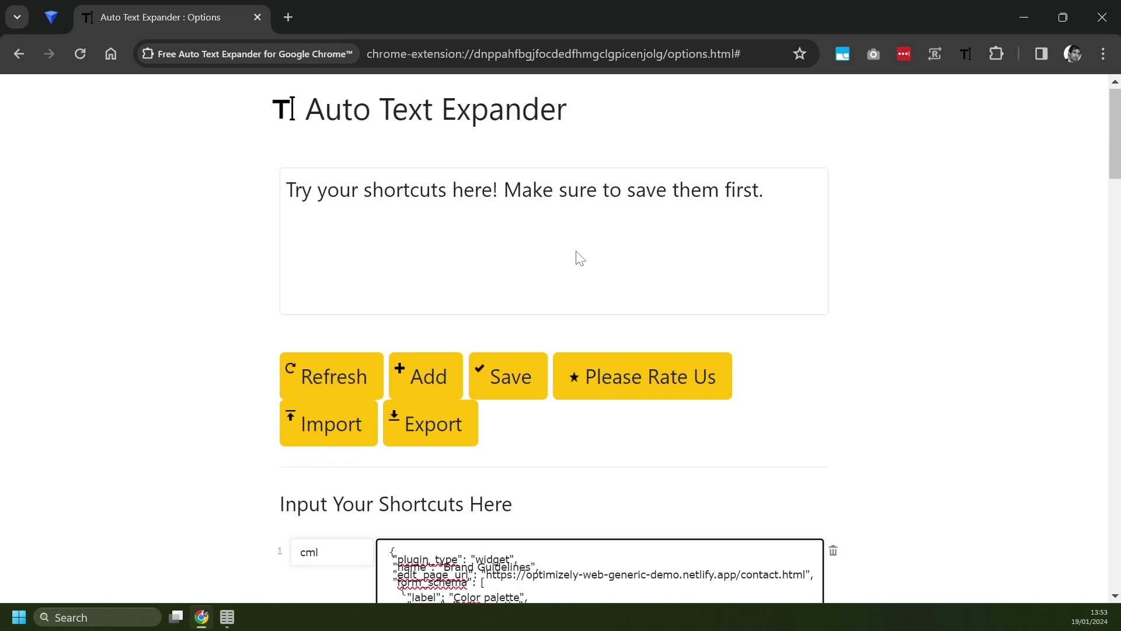
Step: Save the cml JSON expansion and cancel Chrome's Save As page dialog
{"action": "left_click", "coordinate": [505, 372]}
{"action": "key", "text": "ctrl+s"}
{"action": "left_click", "coordinate": [913, 507]}
{"action": "scroll", "coordinate": [915, 505], "scroll_direction": "down", "scroll_amount": 7}
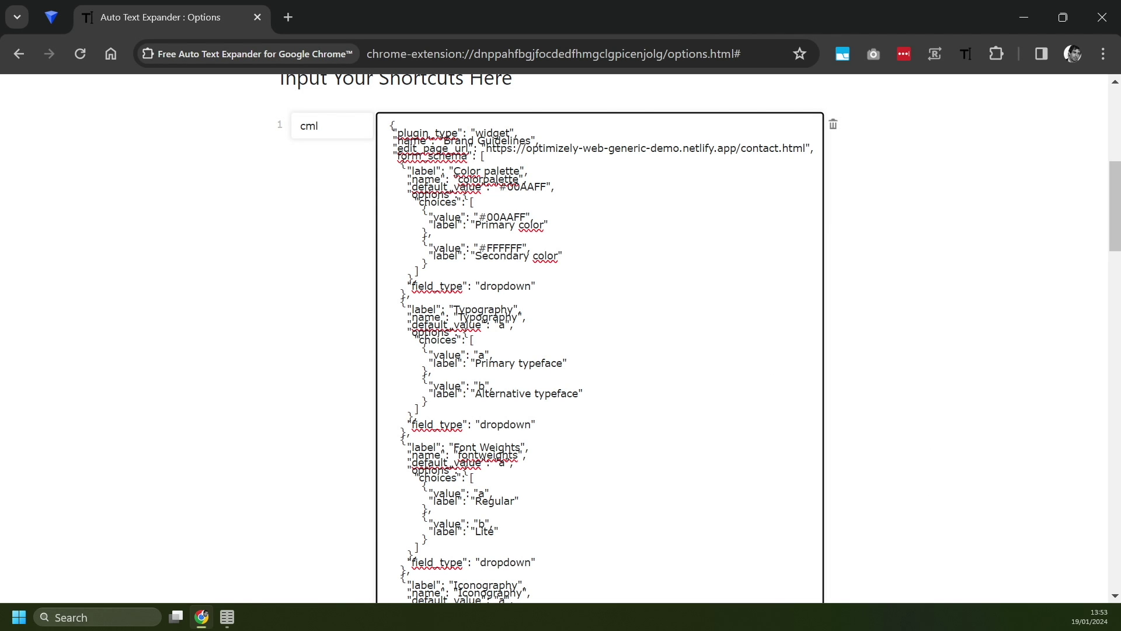
{"action": "scroll", "coordinate": [651, 400], "scroll_direction": "up", "scroll_amount": 7}
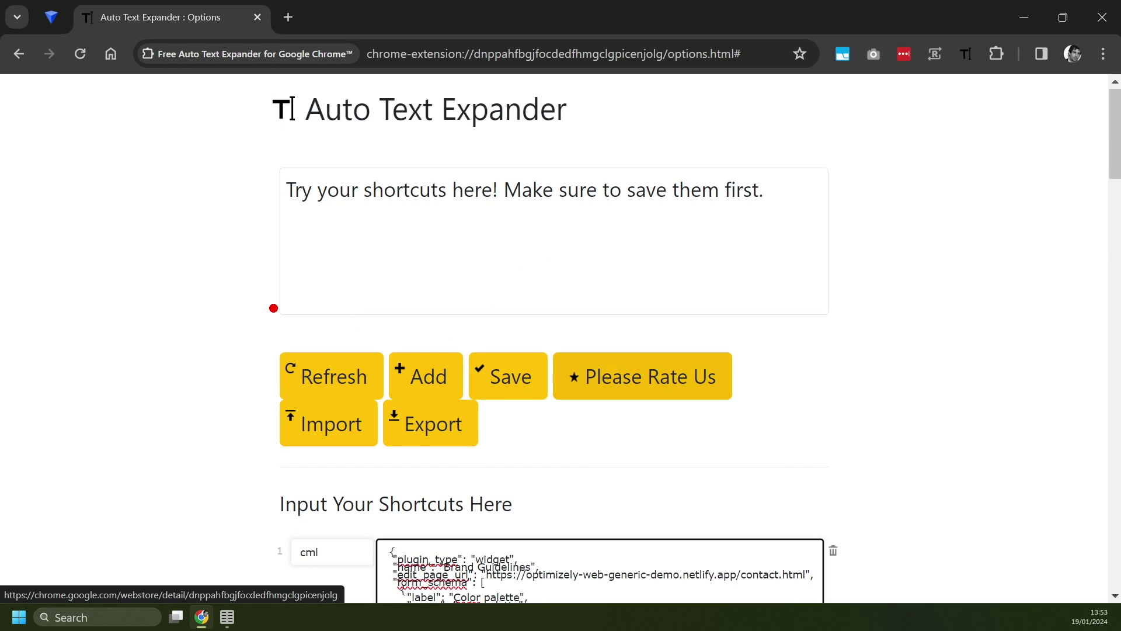
Step: Annotate the shortcut row and JSON expansion, clear the strokes, then draw arrows at the list
{"action": "left_click_drag", "start_coordinate": [270, 307], "coordinate": [231, 541]}
{"action": "left_click_drag", "start_coordinate": [510, 265], "coordinate": [524, 555]}
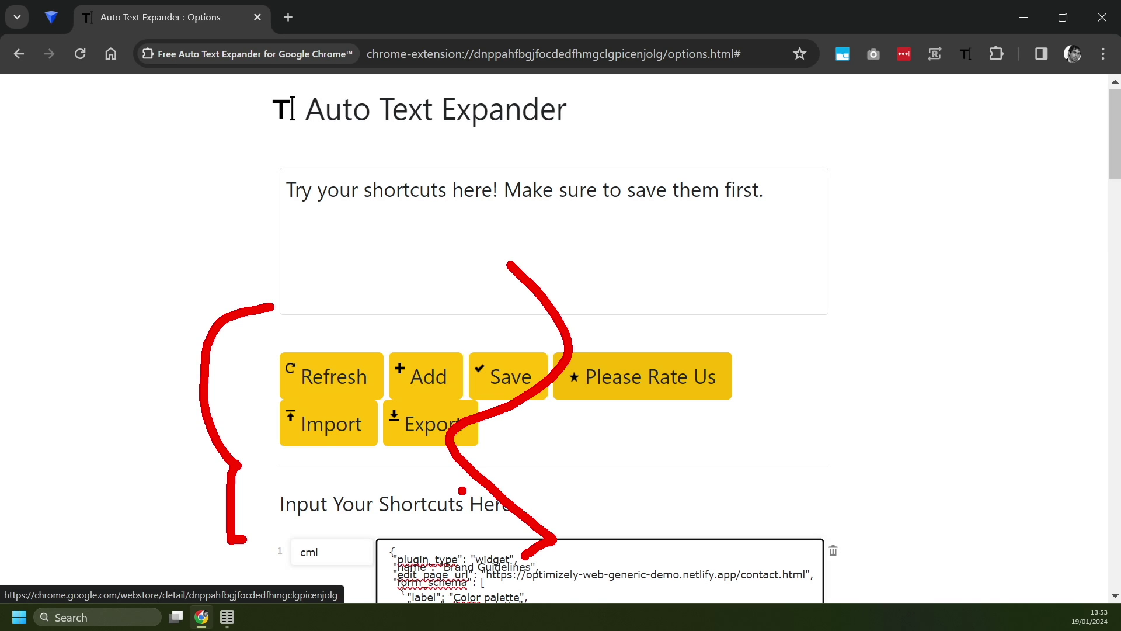
{"action": "left_click_drag", "start_coordinate": [232, 448], "coordinate": [588, 492]}
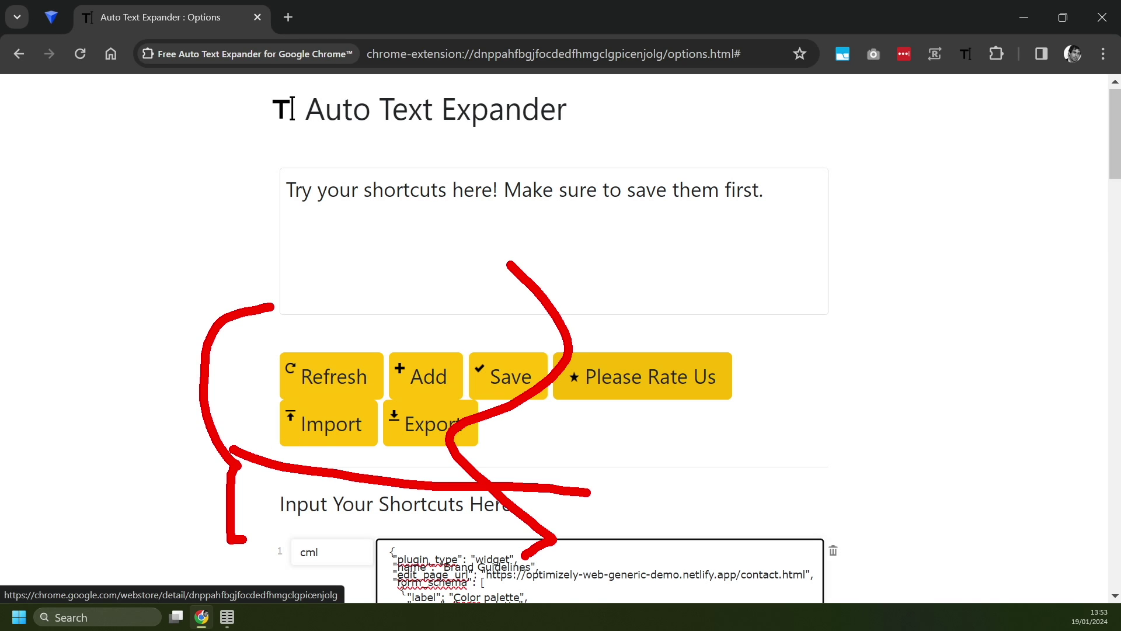
{"action": "key", "text": "Escape"}
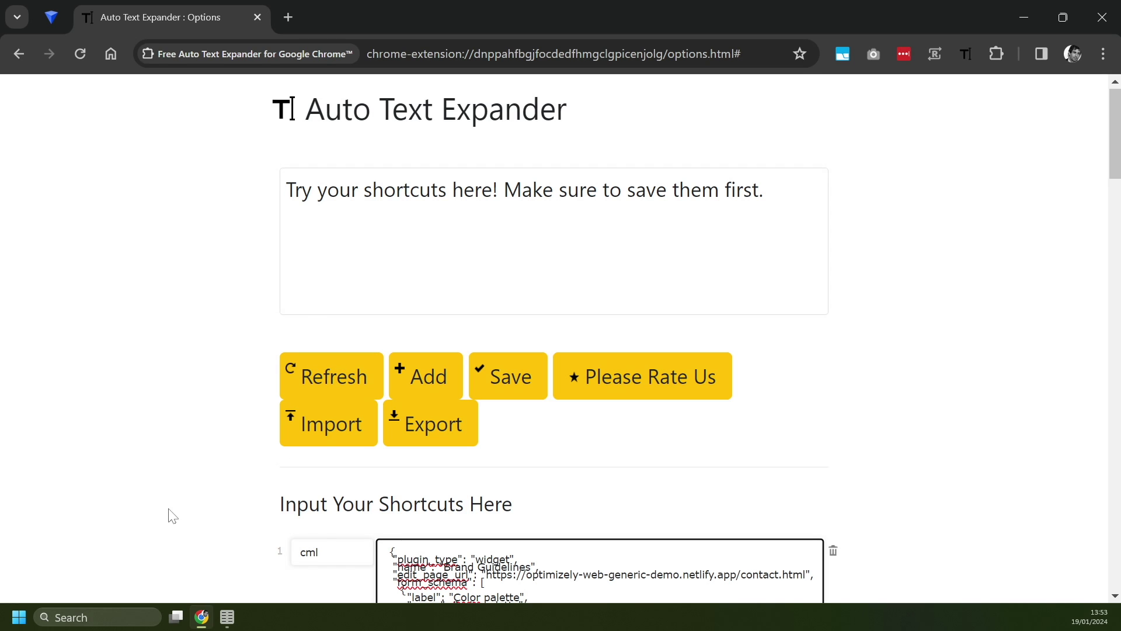
{"action": "left_click_drag", "start_coordinate": [140, 522], "coordinate": [229, 487]}
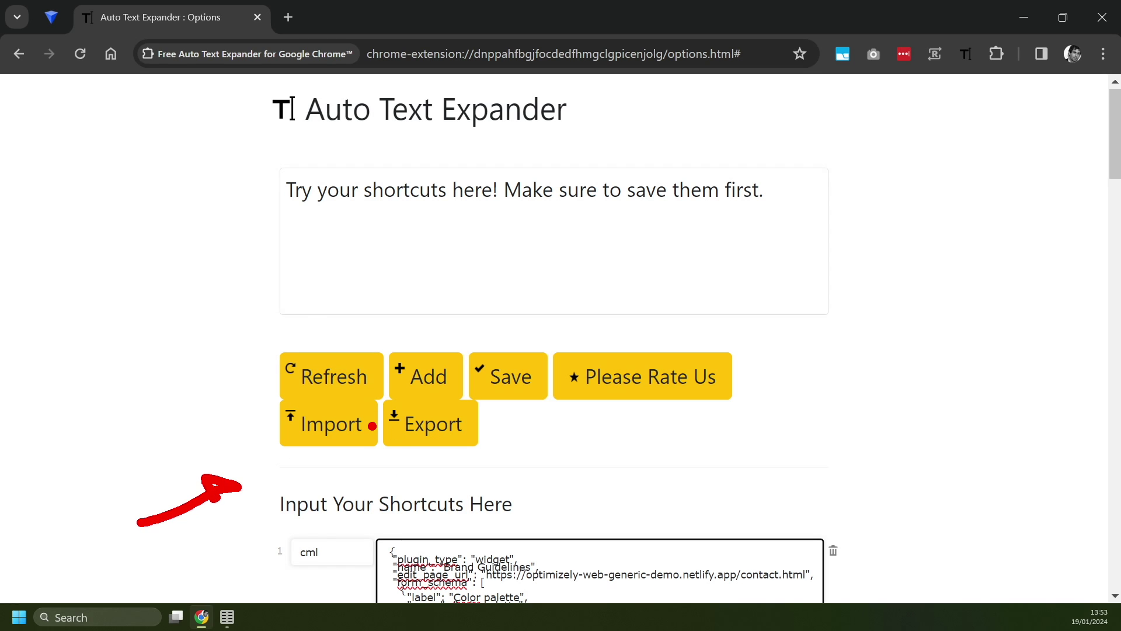
{"action": "left_click_drag", "start_coordinate": [338, 480], "coordinate": [374, 556]}
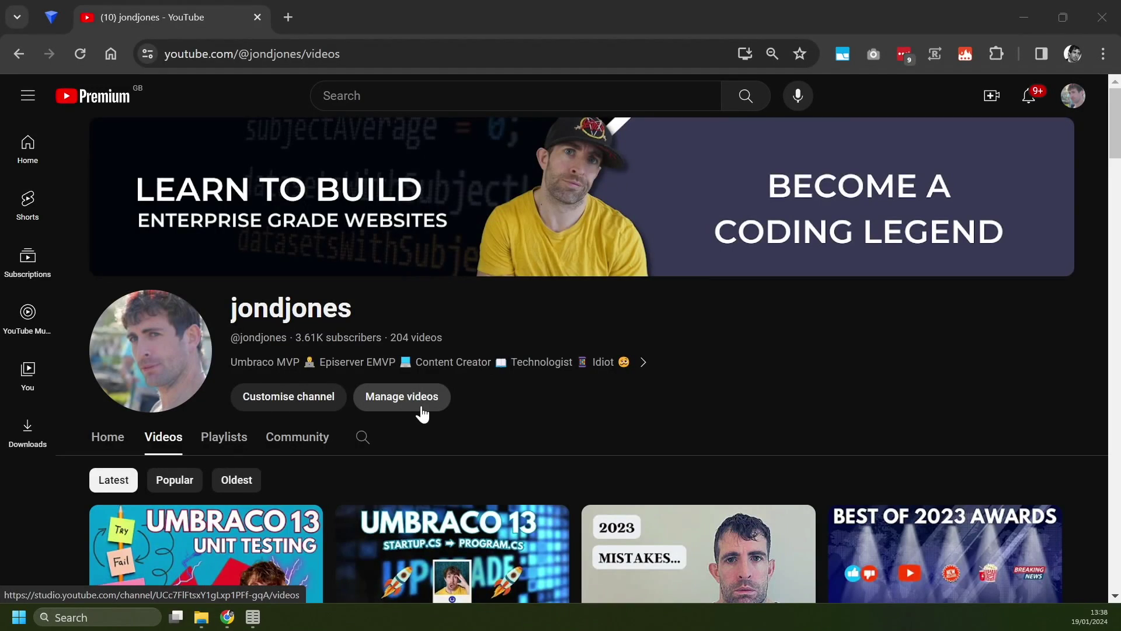
Step: Scroll down the Videos tab past several rows to older uploads like Postman vs Thunderclient
{"action": "scroll", "coordinate": [422, 414], "scroll_direction": "down", "scroll_amount": 2}
{"action": "scroll", "coordinate": [426, 416], "scroll_direction": "down", "scroll_amount": 5}
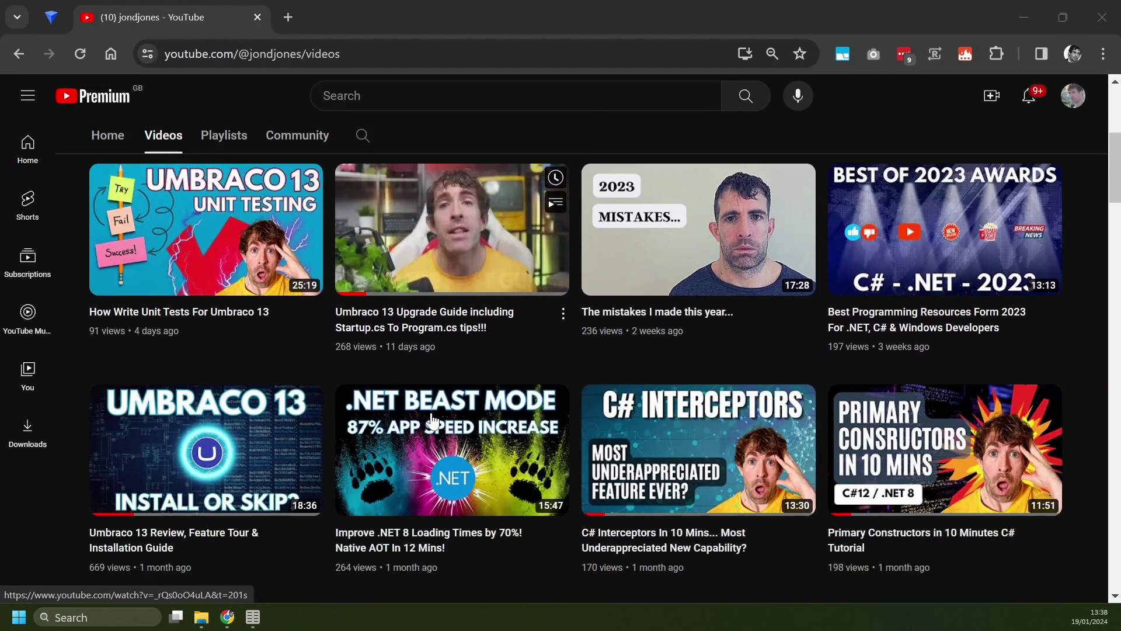
{"action": "scroll", "coordinate": [432, 420], "scroll_direction": "down", "scroll_amount": 5}
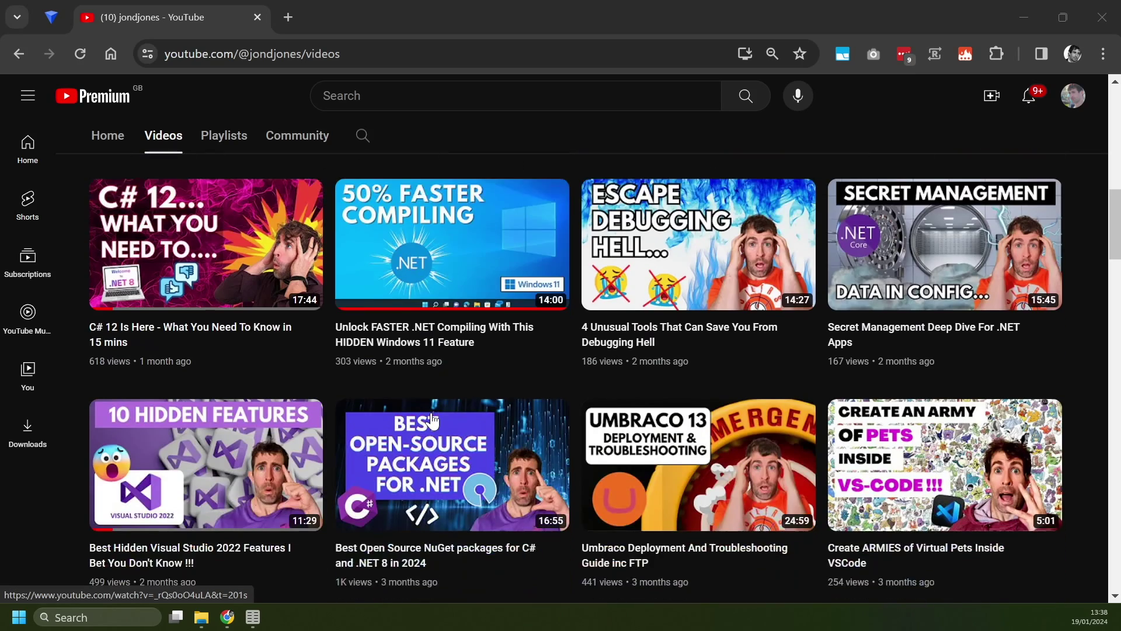
{"action": "scroll", "coordinate": [432, 419], "scroll_direction": "down", "scroll_amount": 9}
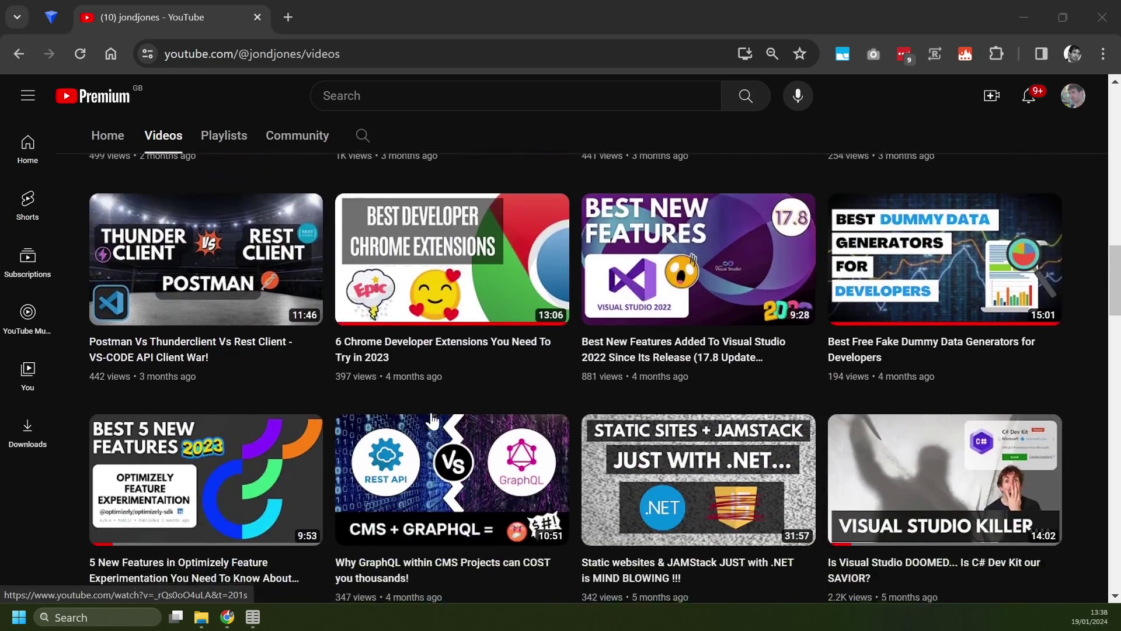